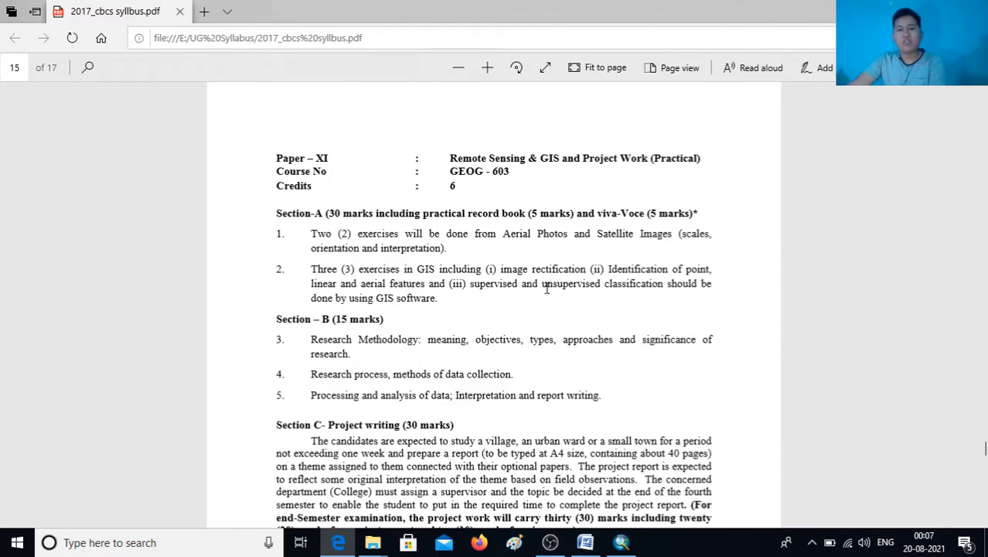
- Review unsupervised classification in the syllabus PDF, then its definition as computer automated classification in the Excercises Word document
left_click_drag(546, 284, 621, 287)
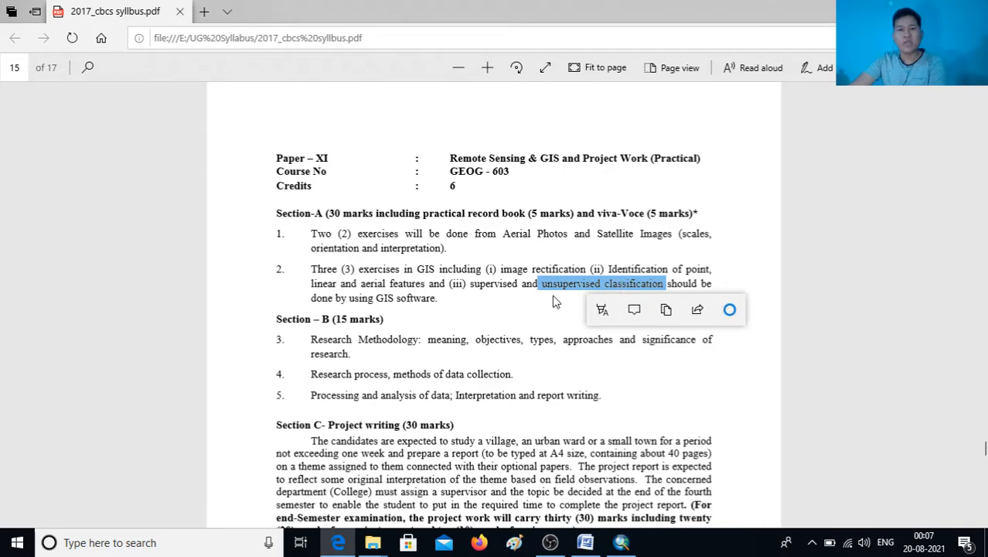
left_click(586, 543)
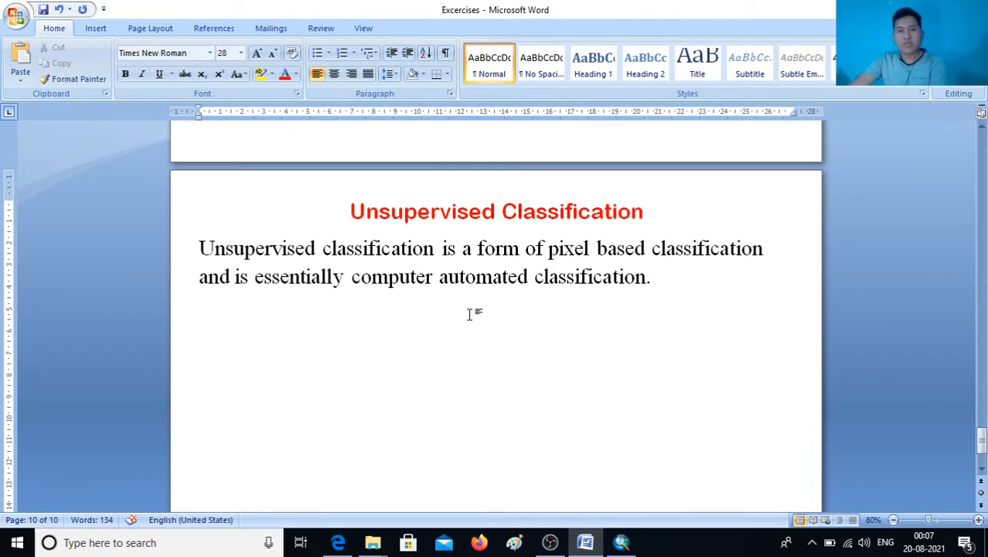
key("BackSpace")
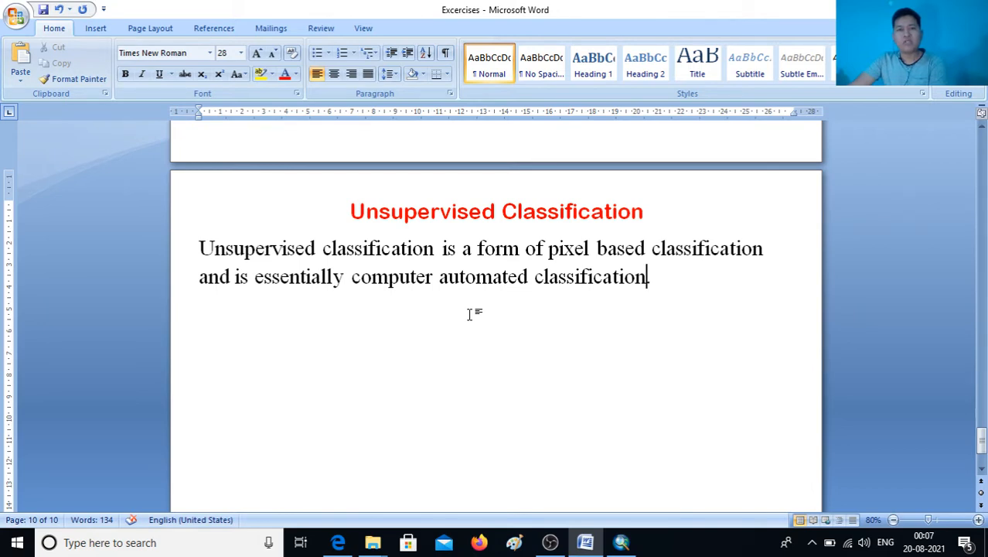
left_click(667, 279)
left_click_drag(353, 280, 608, 281)
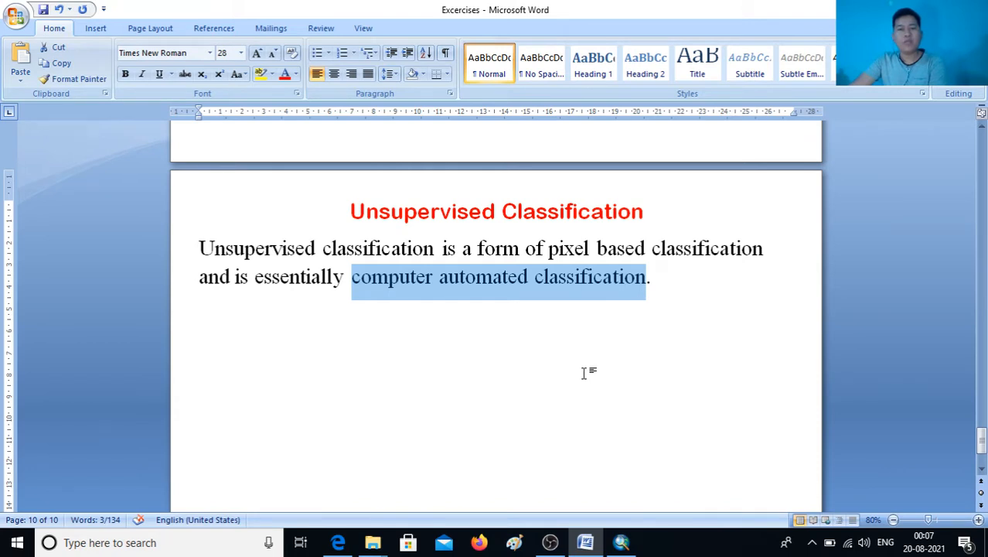
left_click(430, 317)
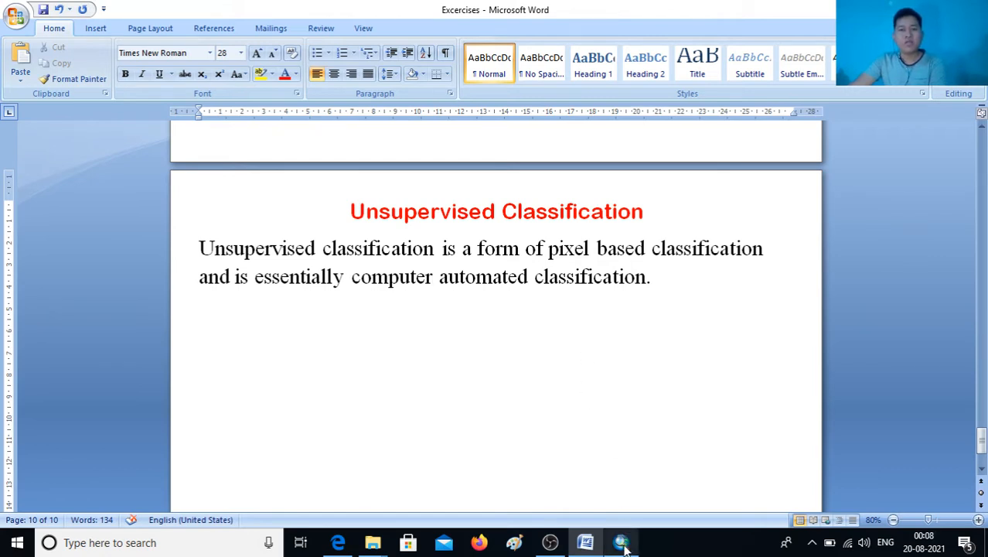
- Switch to ArcMap and add the raster final_extract.img from the Azl_FCC folder to the map
mouse_move(625, 543)
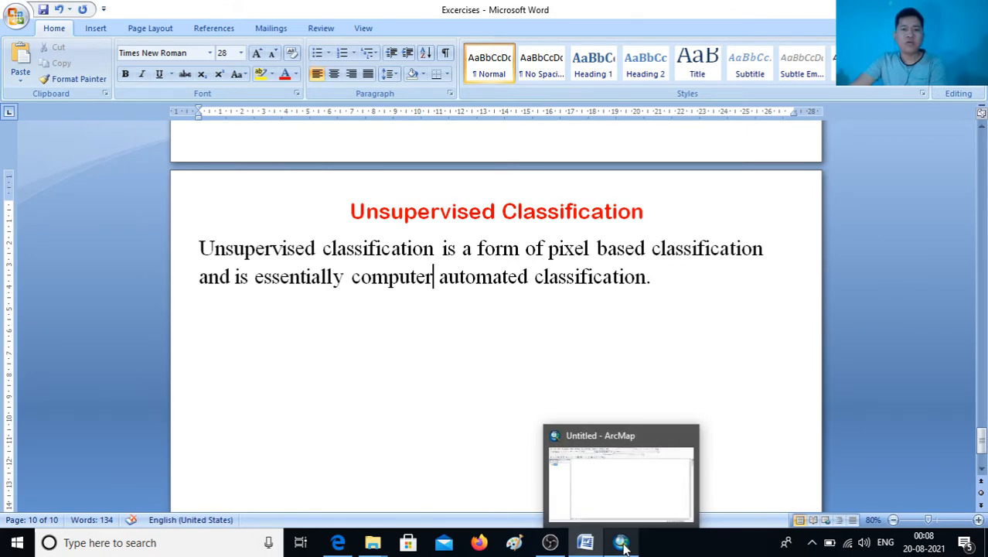
left_click(623, 543)
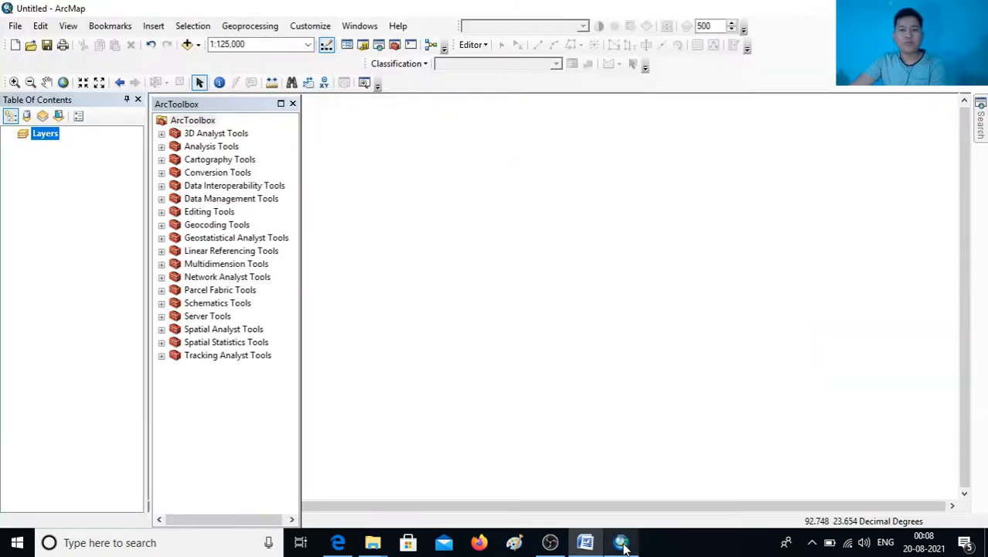
left_click(187, 45)
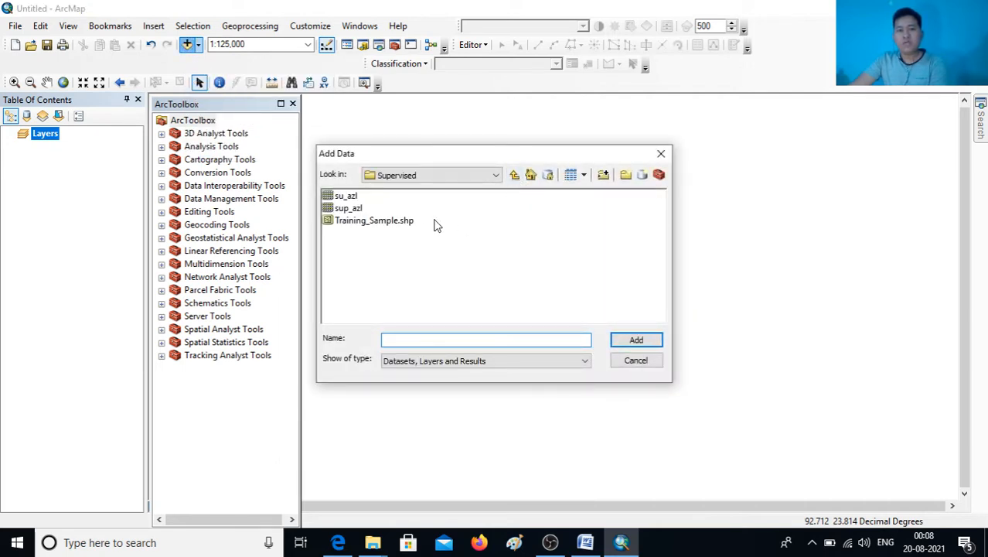
left_click(515, 176)
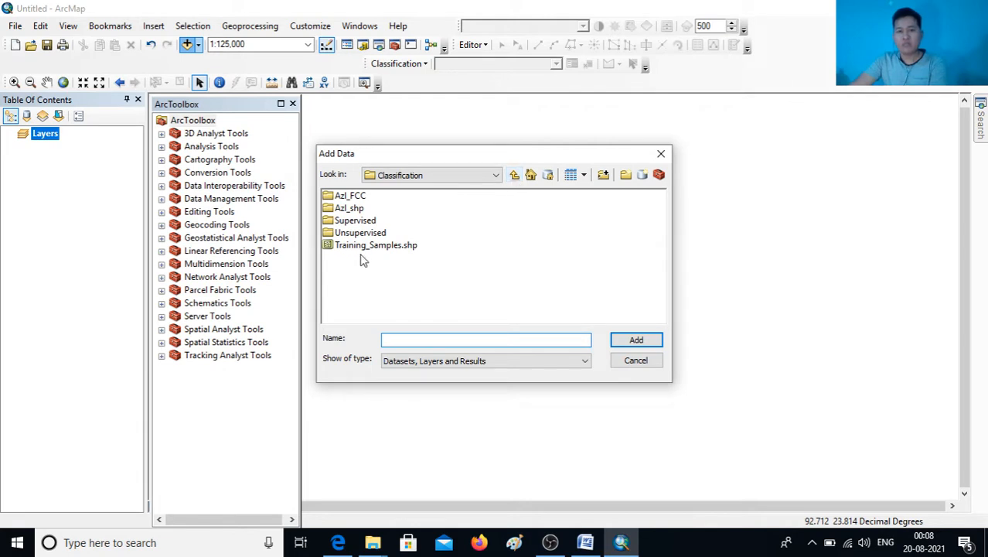
double_click(352, 198)
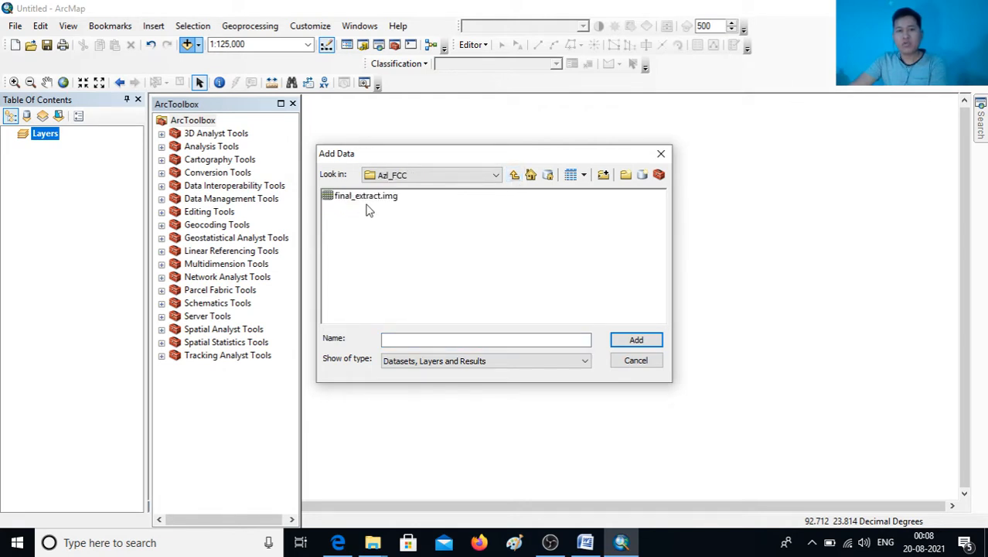
left_click(364, 198)
left_click(636, 340)
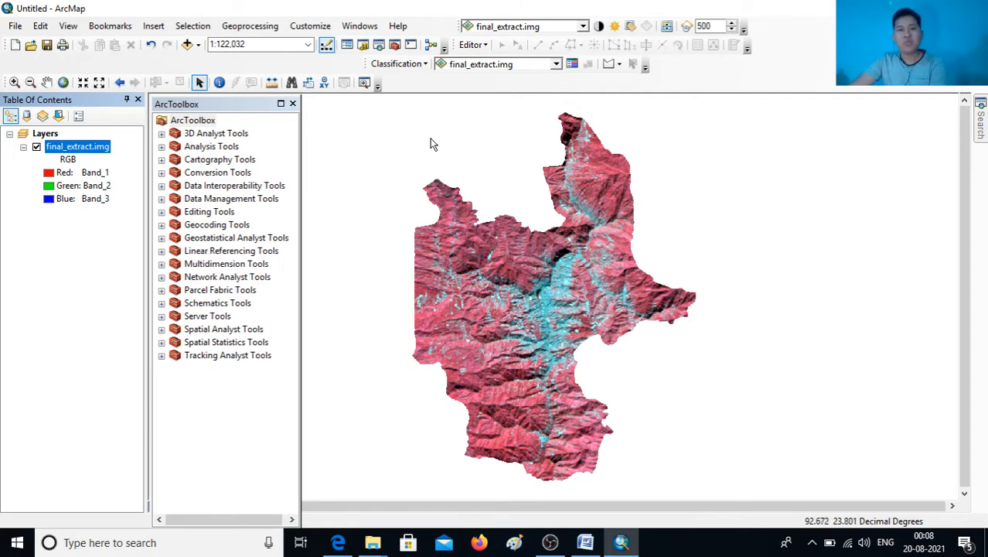
- Start an Iso Cluster Unsupervised Classification on final_extract.img with the number of classes set to 15
left_click(427, 65)
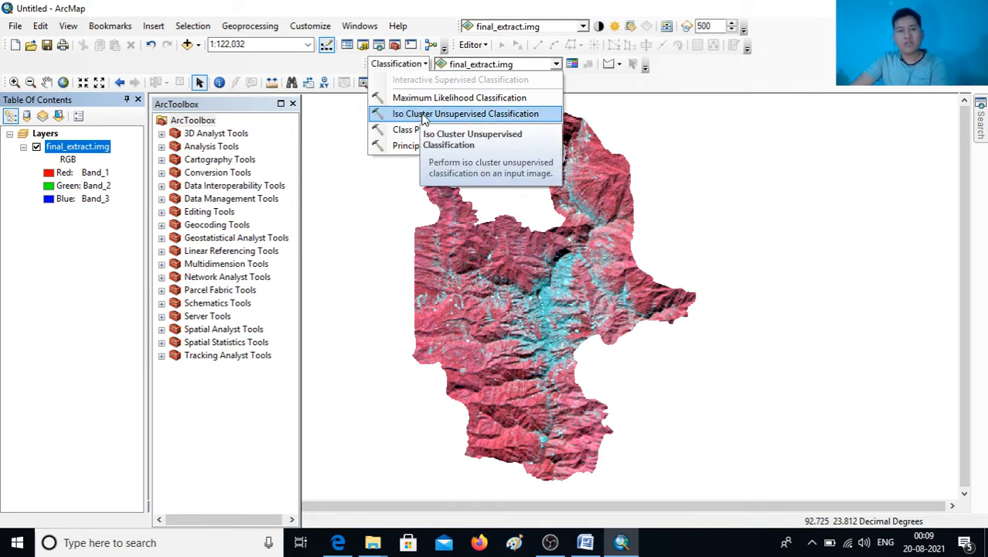
left_click(424, 118)
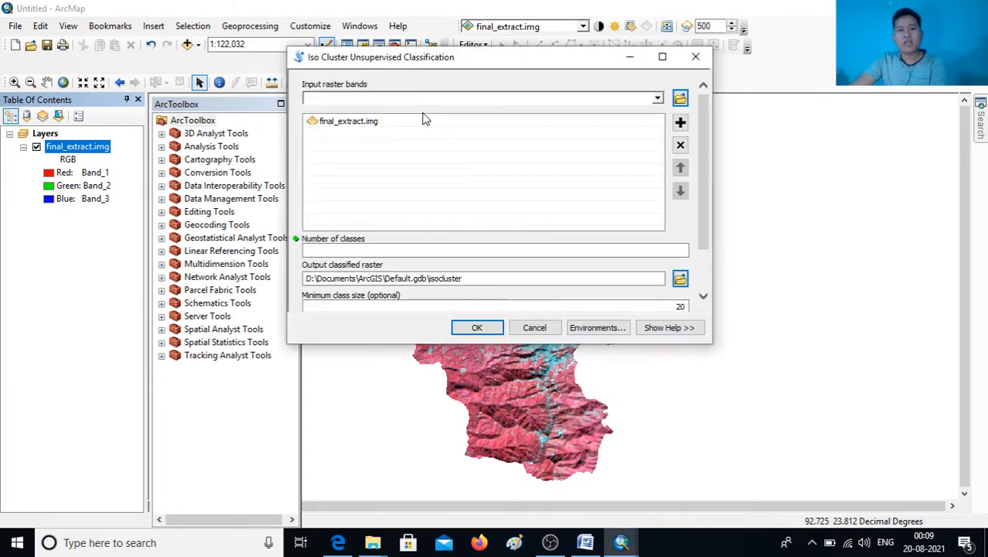
left_click_drag(551, 57, 312, 44)
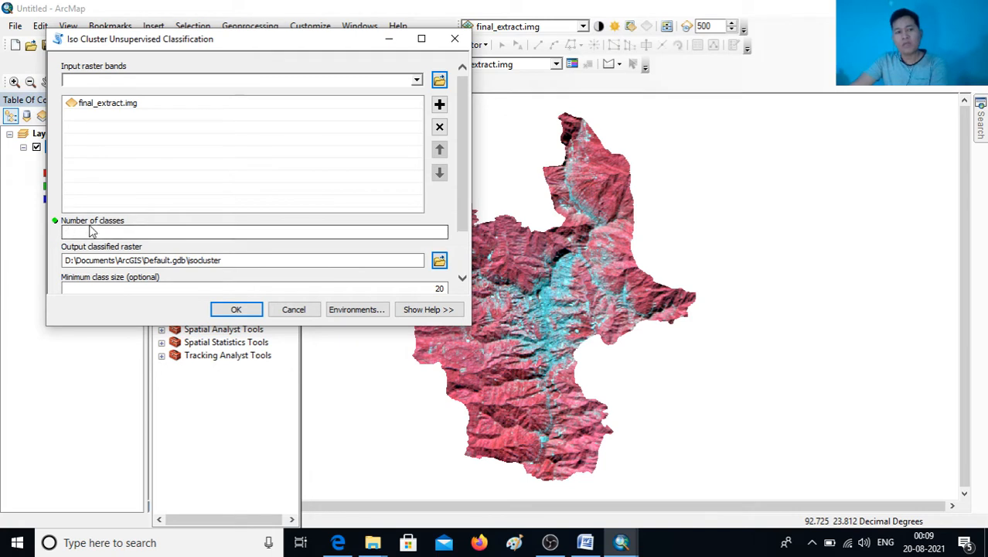
left_click(423, 233)
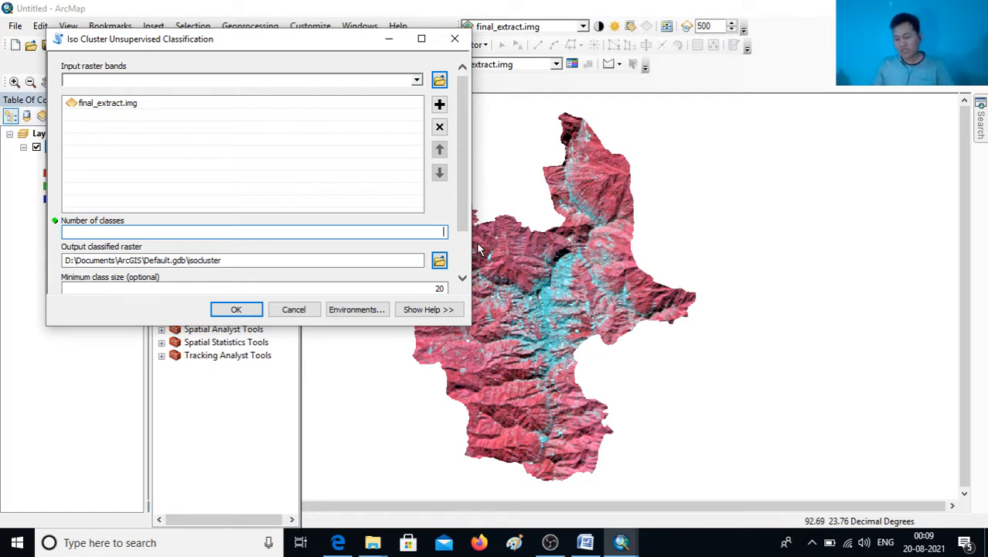
type("10")
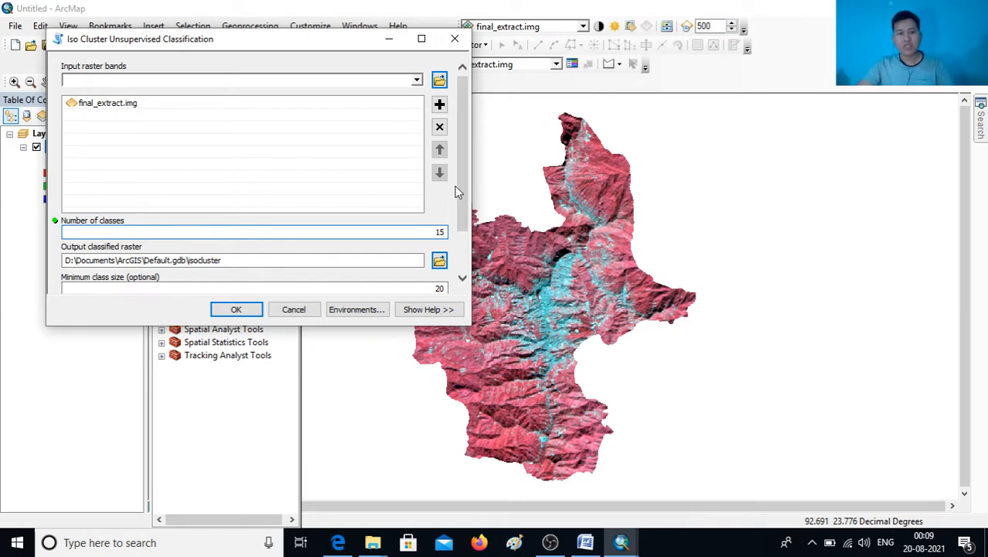
- Save the output classified raster as Unsup_azl in the Unsupervised folder and run the classification
scroll(467, 201, "down", 1)
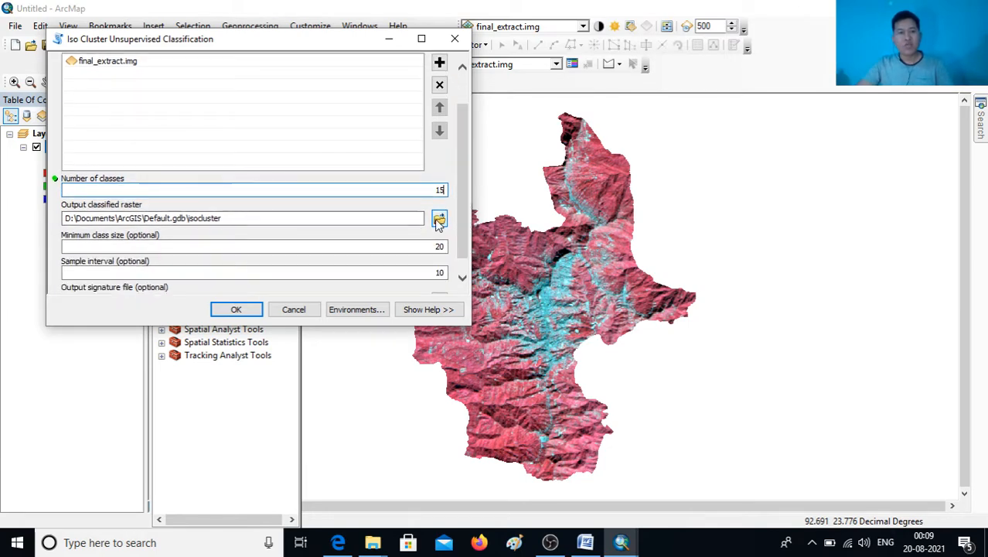
left_click(438, 220)
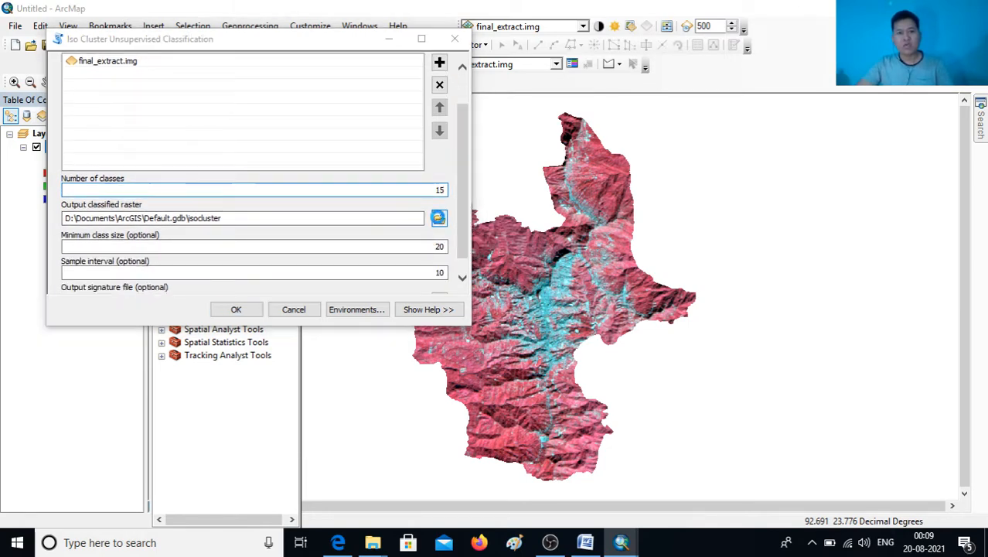
left_click(279, 90)
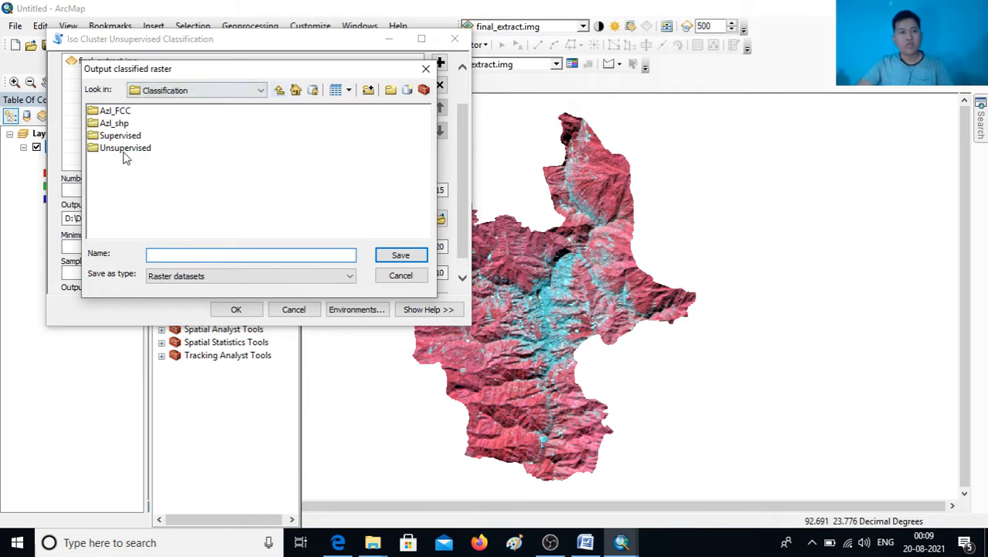
double_click(125, 147)
left_click(166, 254)
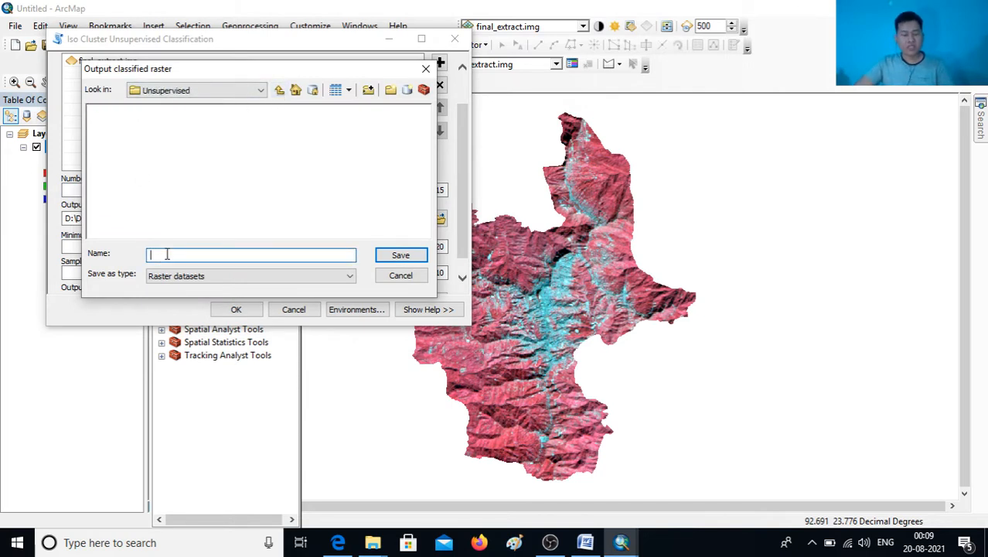
type("Uns")
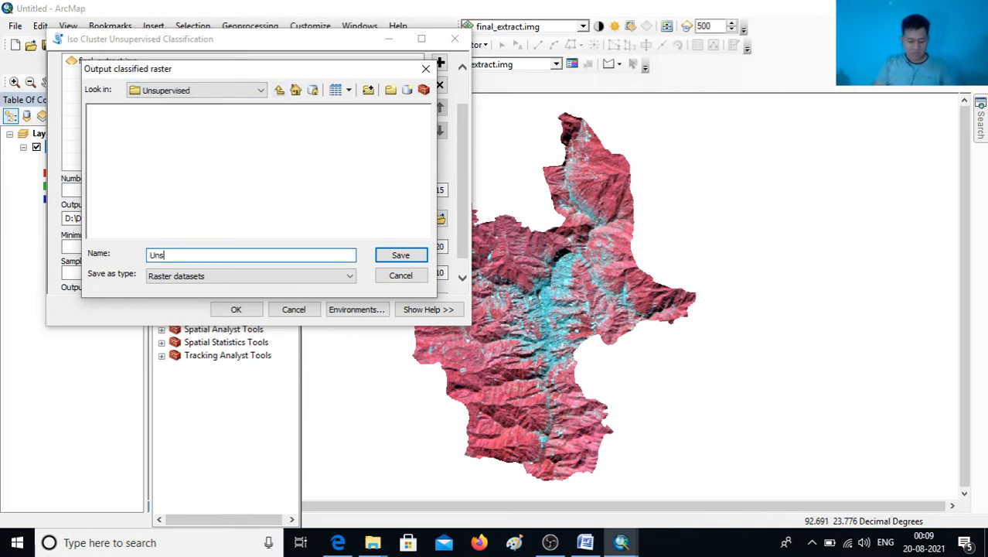
type("up_")
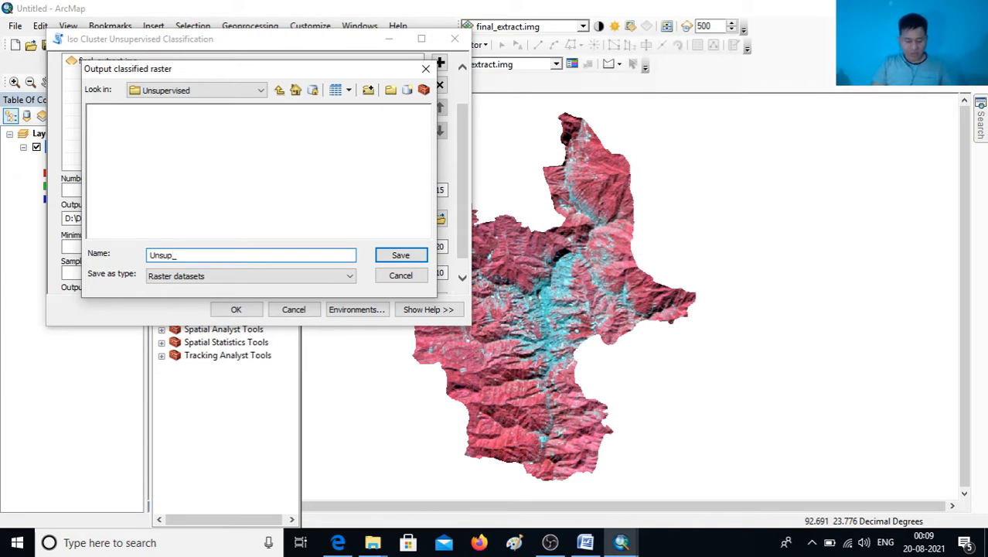
type("azl")
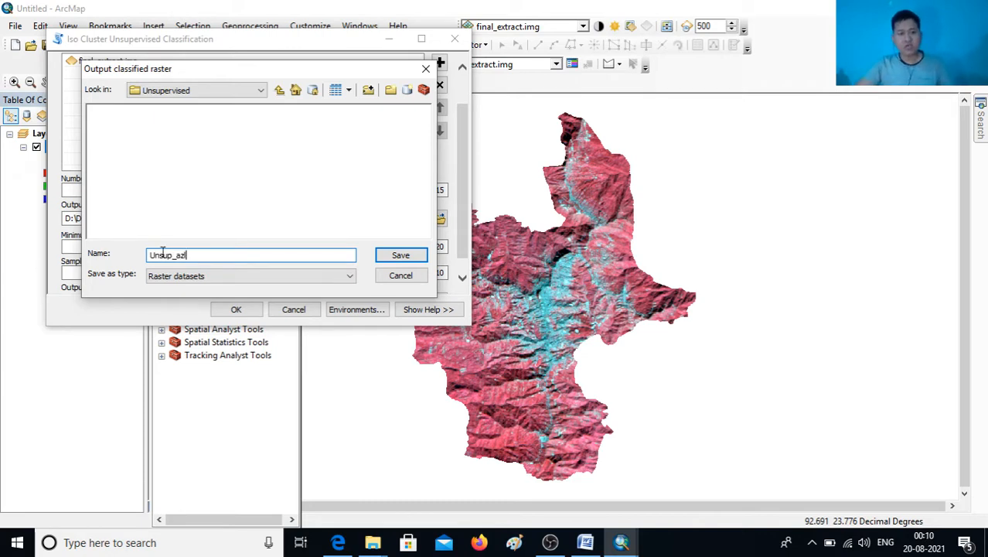
left_click(400, 259)
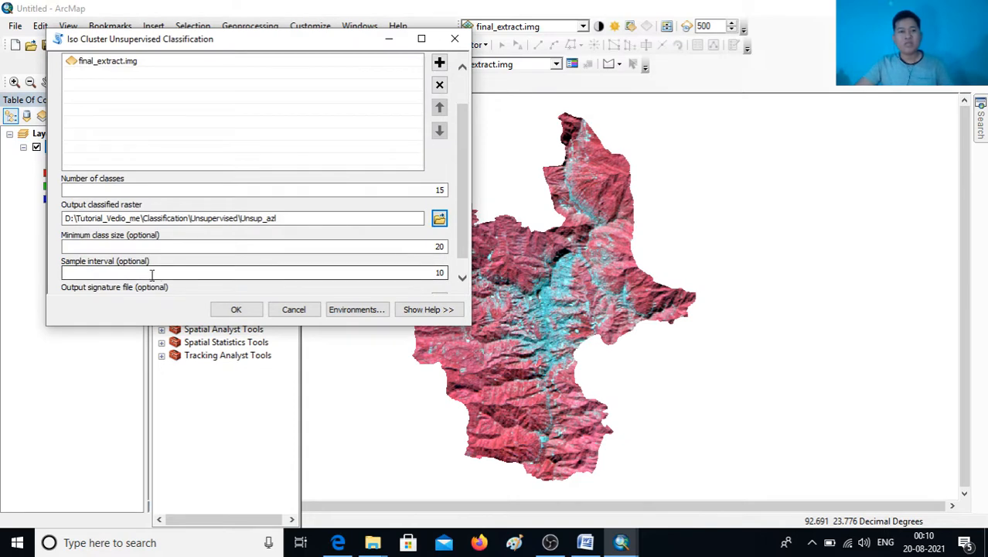
left_click(236, 309)
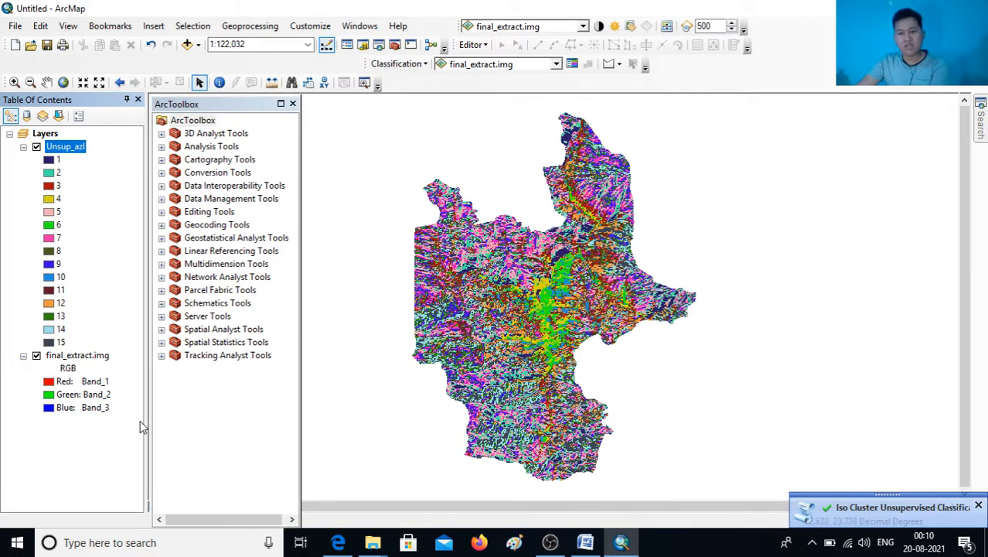
left_click(978, 505)
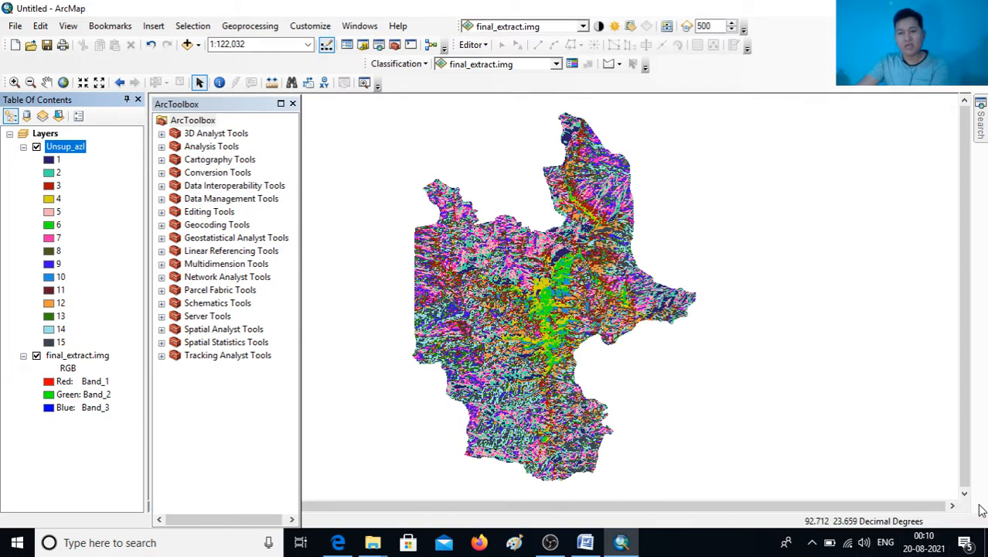
scroll(527, 336, "down", 2)
scroll(527, 336, "up", 2)
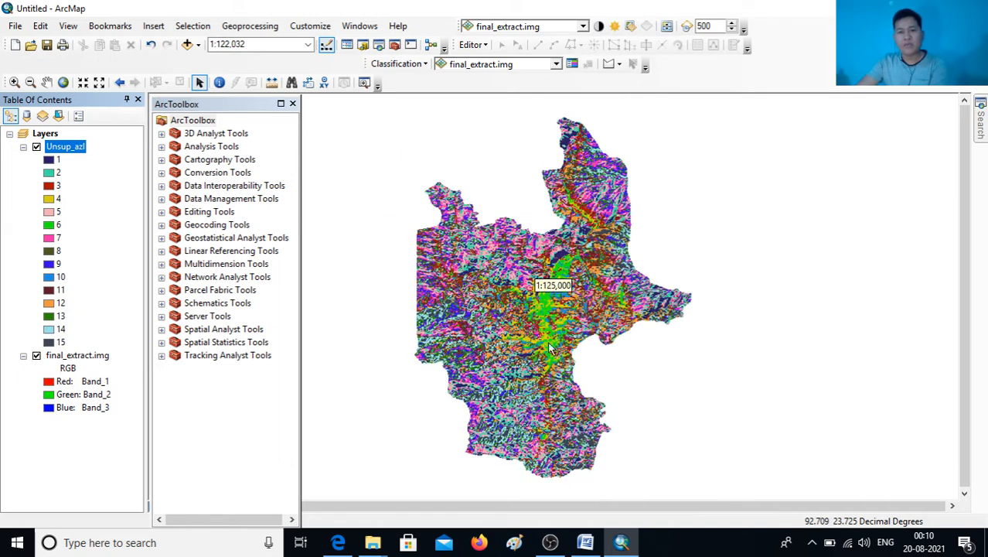
scroll(535, 349, "down", 2)
scroll(535, 350, "up", 2)
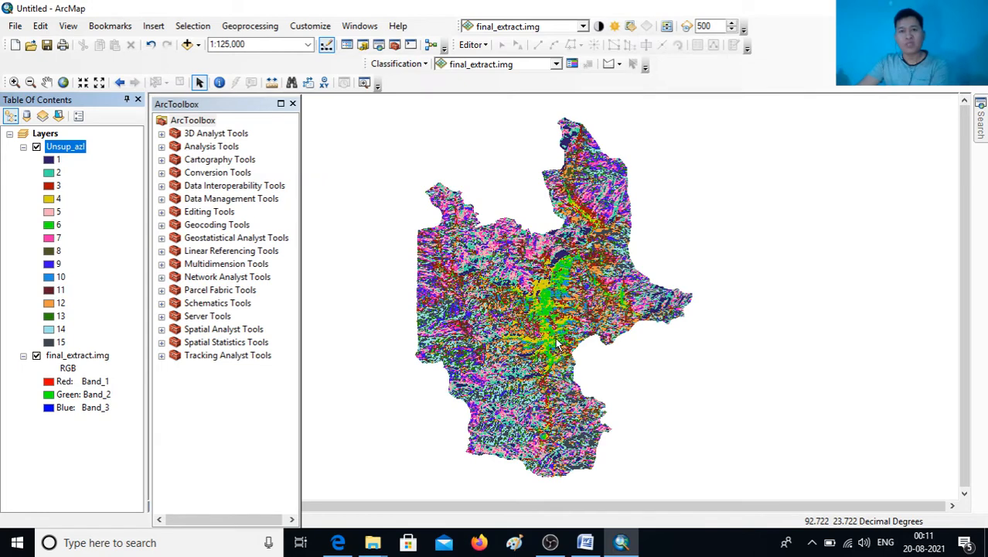
- Hide the Effects toolbar and show it again
right_click(814, 31)
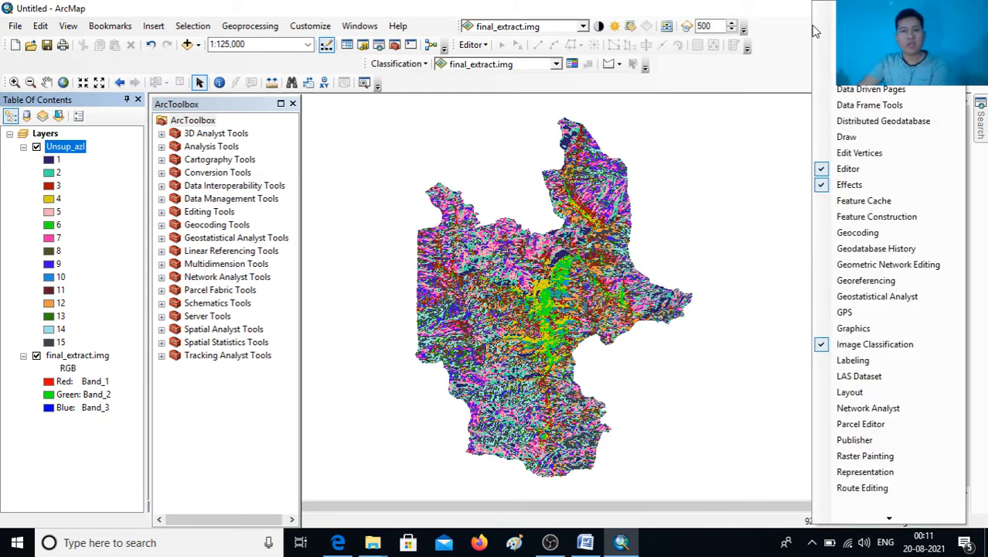
left_click(824, 187)
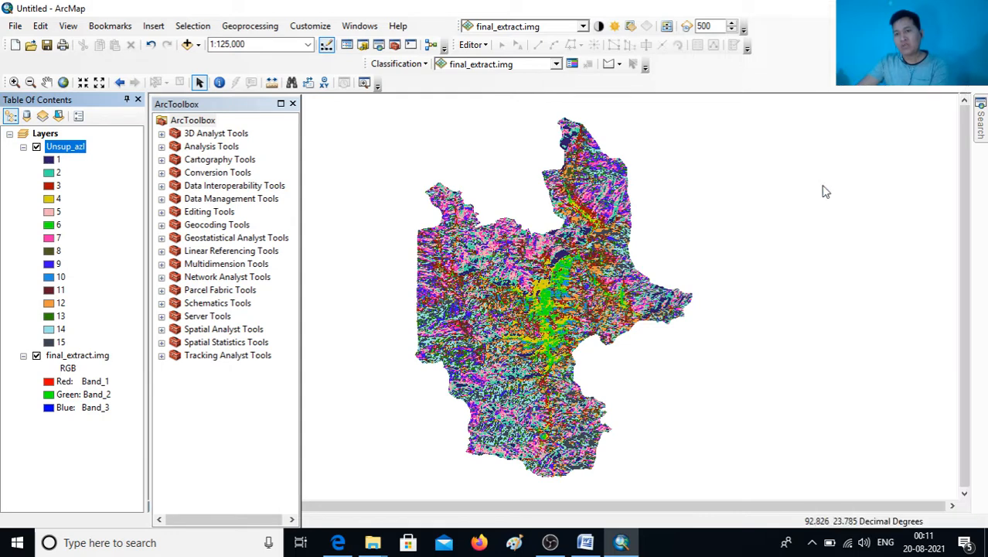
right_click(776, 33)
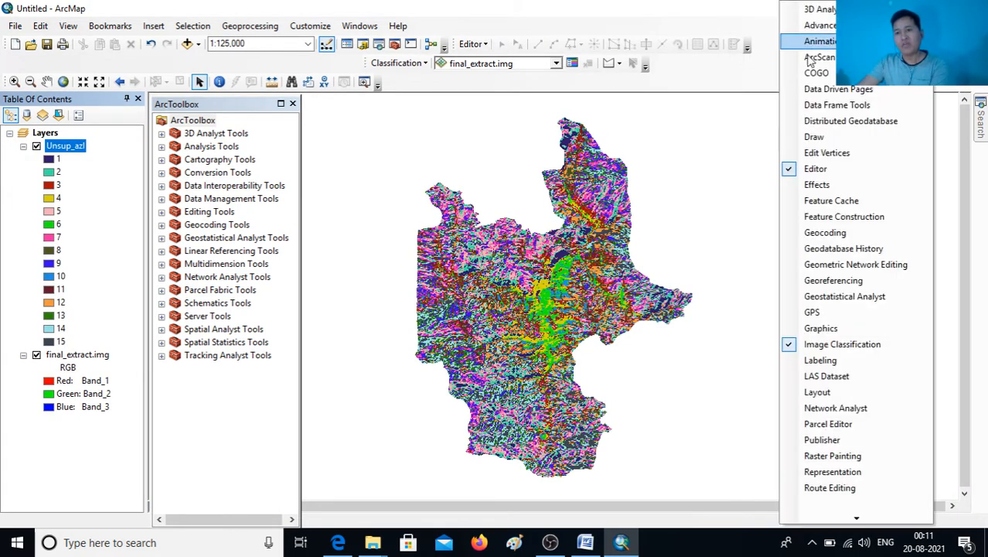
left_click(812, 187)
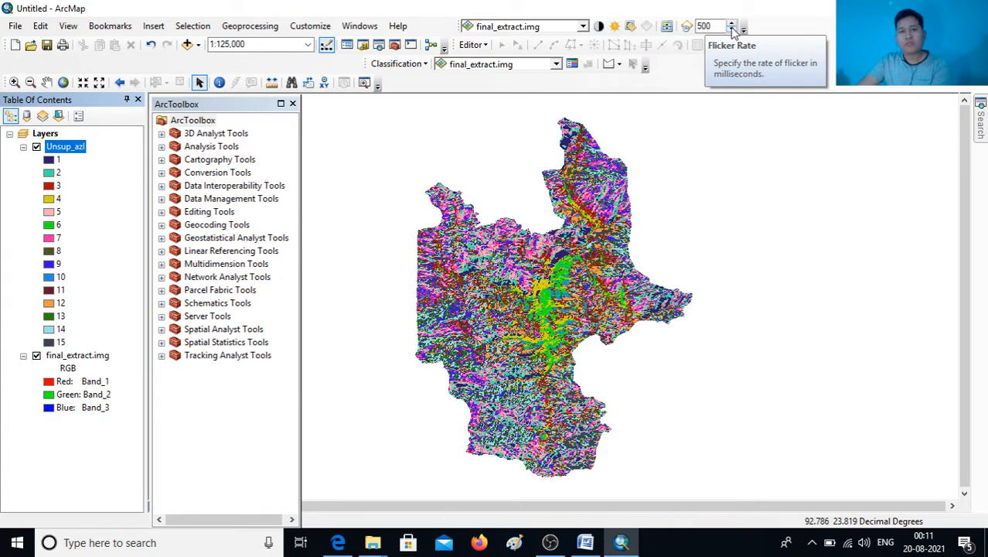
- Set Unsup_azl as the Effects layer and swipe it vertically to compare it with final_extract.img underneath
left_click(583, 26)
left_click(517, 42)
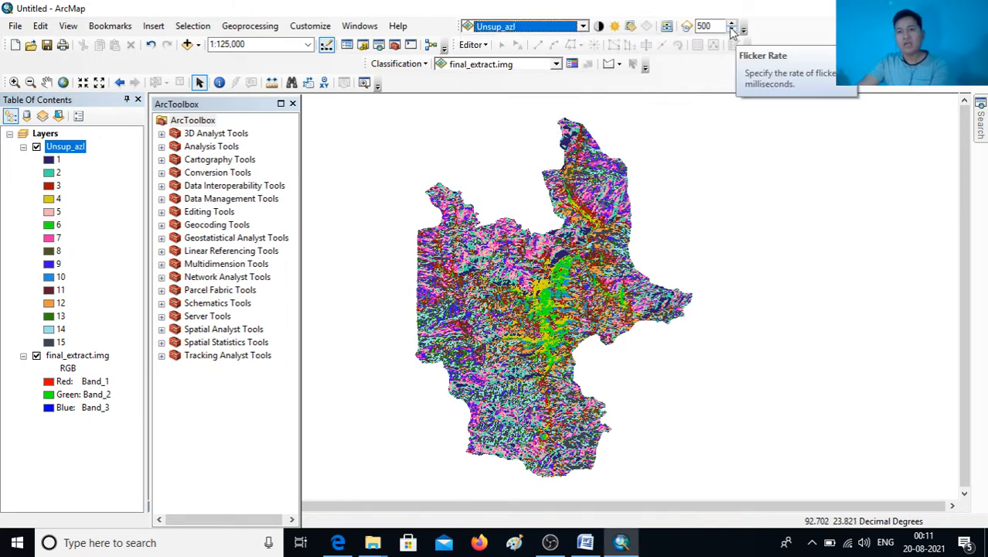
left_click(667, 27)
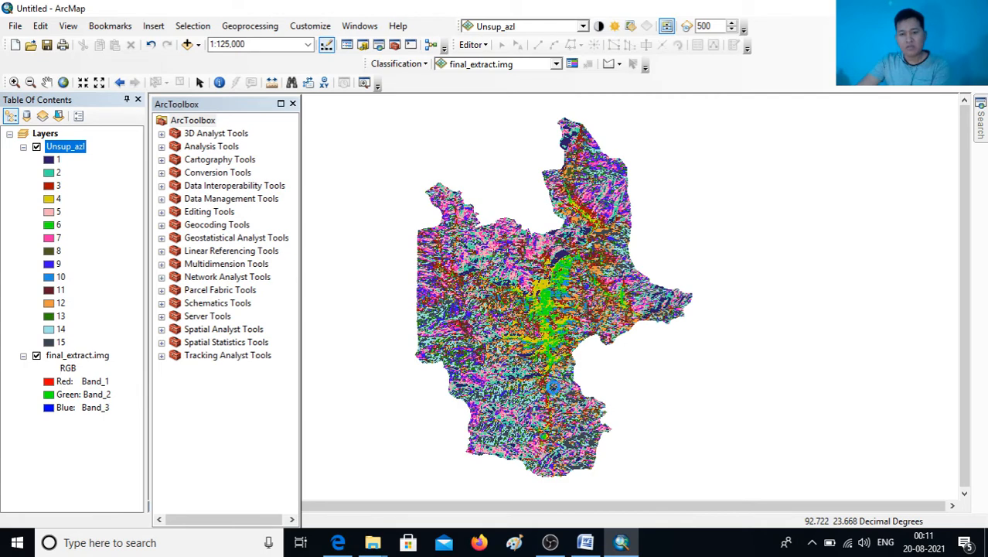
left_click_drag(546, 462, 542, 287)
scroll(545, 293, "down", 6)
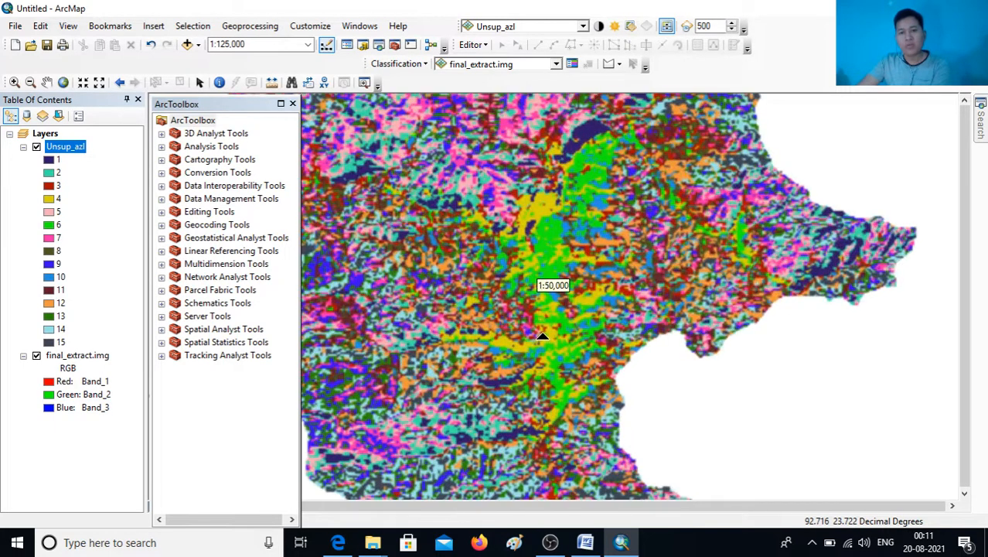
- Examine the green and yellow classes of Unsup_azl along the central valley, swiping the raster against final_extract.img
scroll(547, 292, "up", 2)
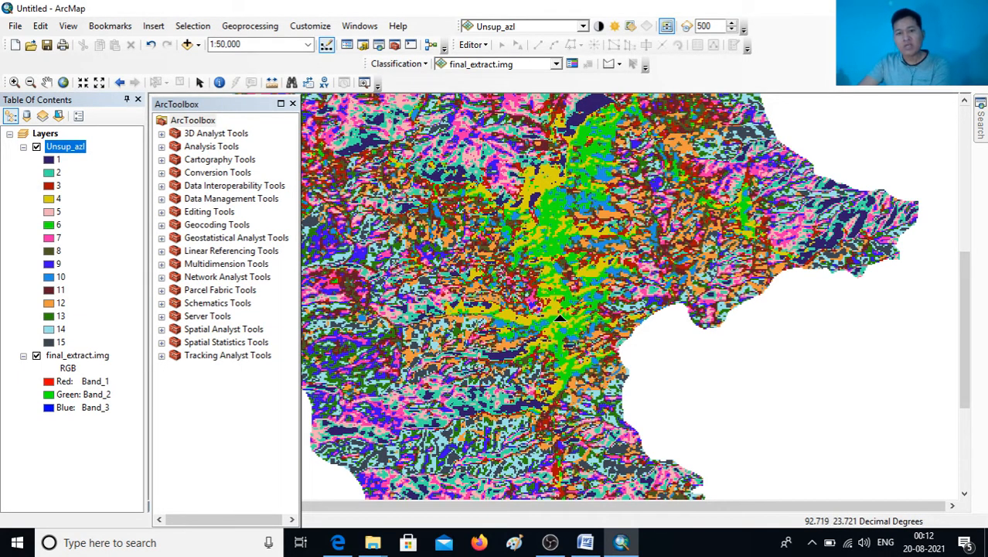
left_click_drag(556, 240, 568, 382)
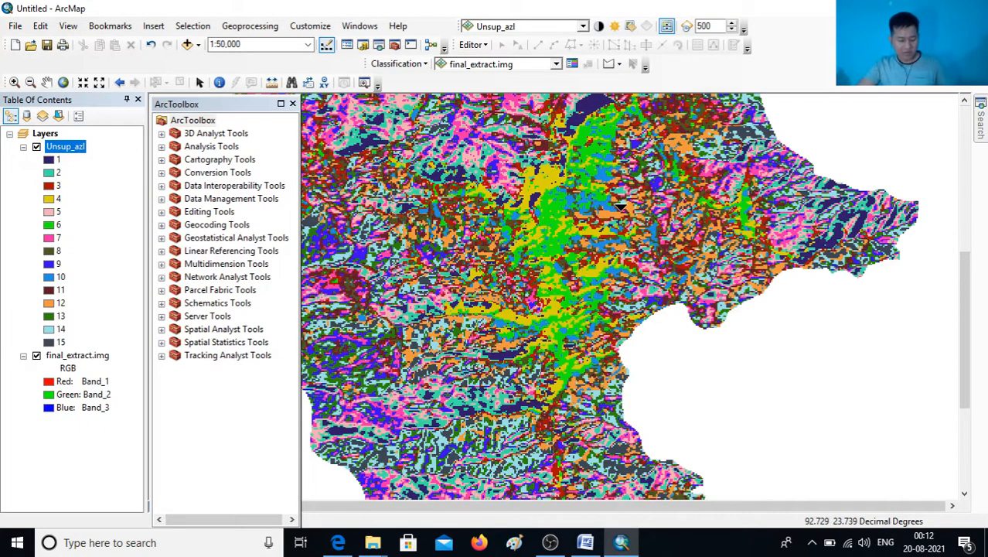
left_click_drag(600, 149, 596, 312)
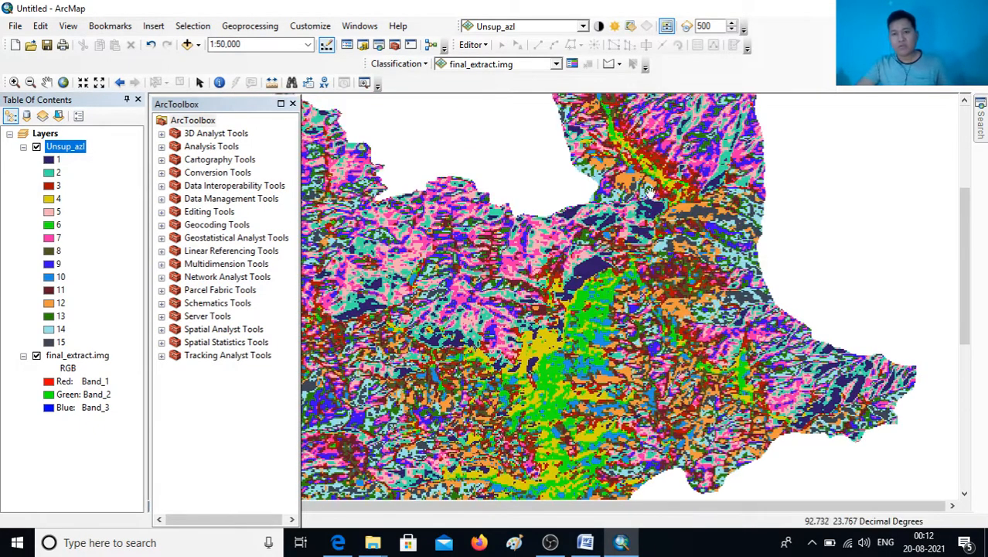
left_click_drag(666, 174, 638, 229)
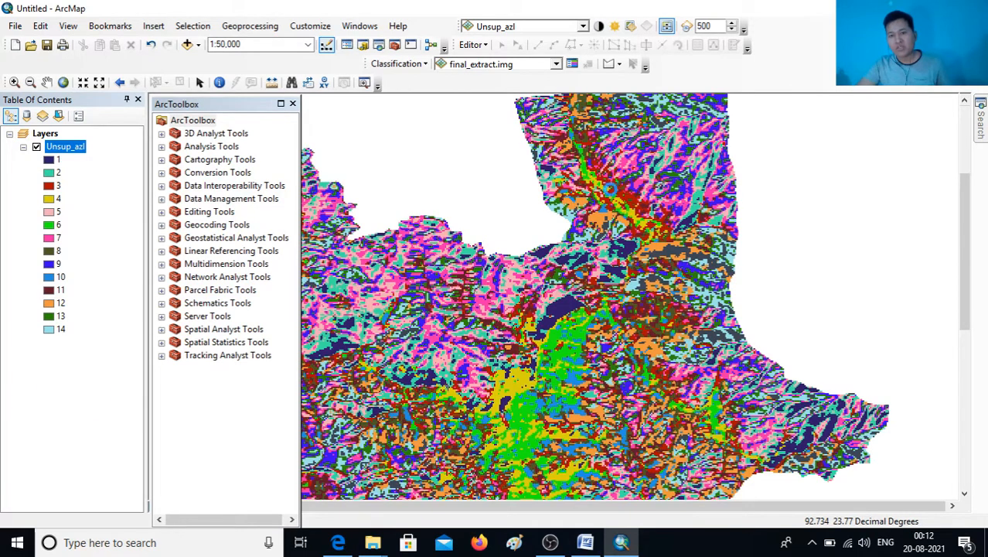
mouse_move(619, 109)
left_mouse_down()
mouse_move(607, 264)
mouse_move(595, 158)
mouse_move(607, 262)
mouse_move(600, 166)
mouse_move(609, 252)
mouse_move(611, 116)
mouse_move(627, 235)
mouse_move(614, 94)
left_mouse_up()
left_click_drag(556, 383, 654, 254)
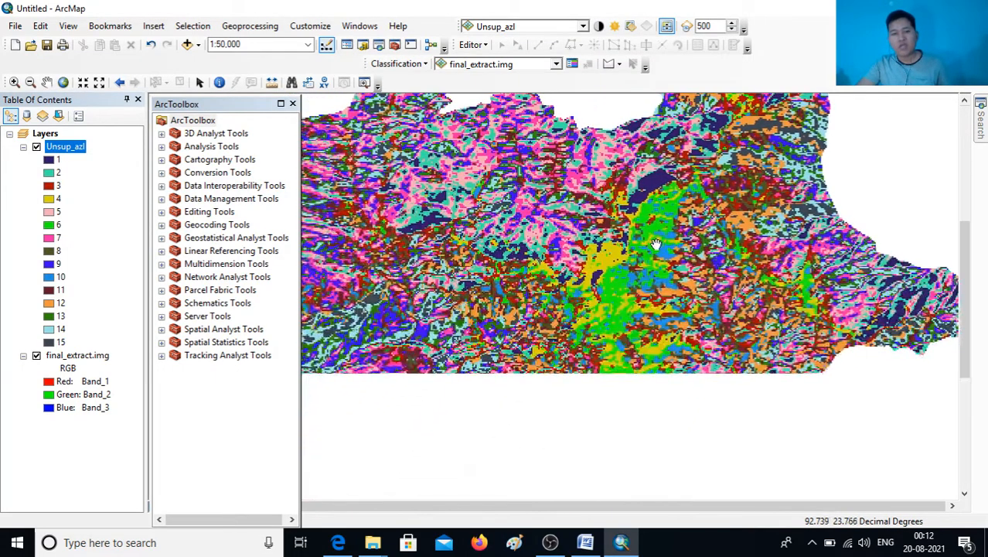
left_click_drag(633, 360, 677, 246)
left_click_drag(606, 309, 573, 224)
left_click_drag(582, 328, 572, 383)
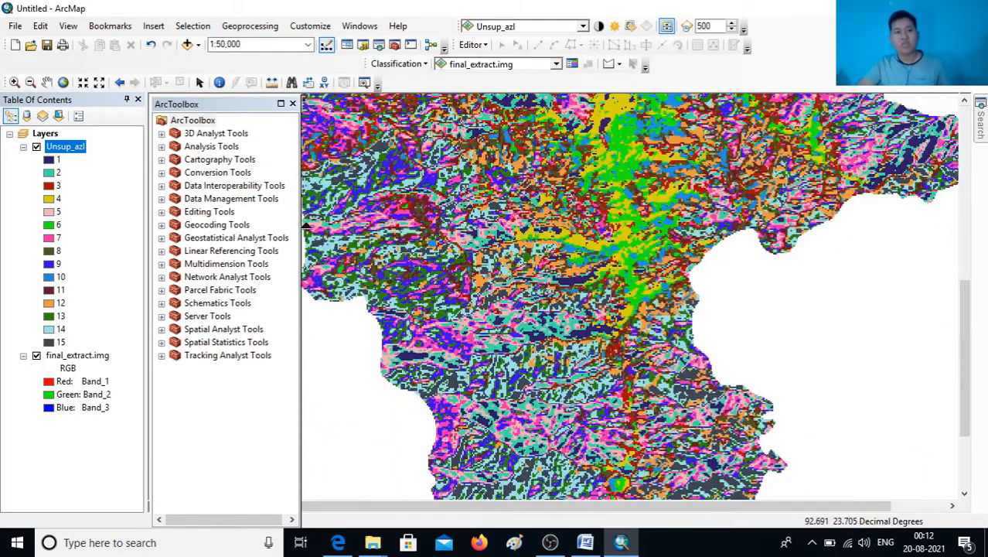
- Change the fill color of class 6 in Unsup_azl to bright red
double_click(50, 226)
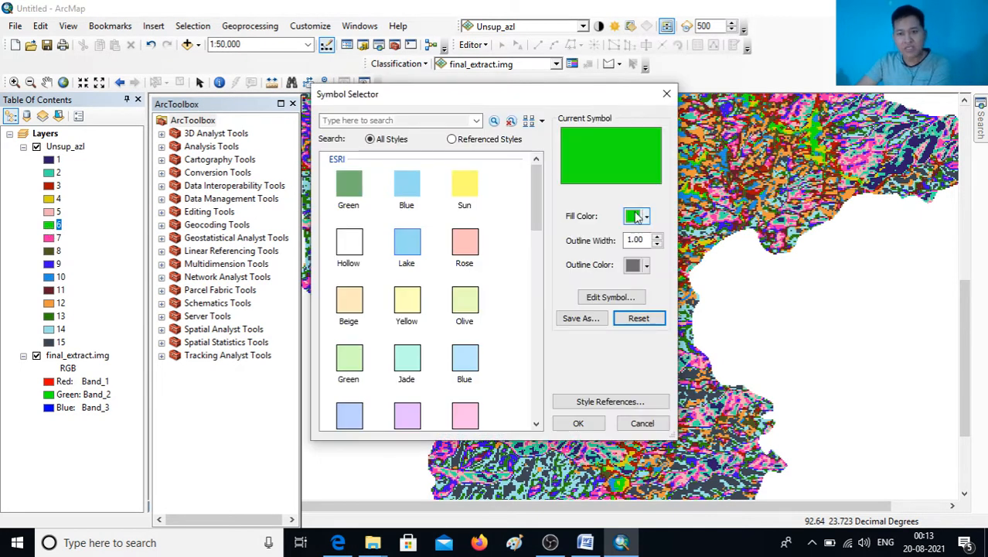
left_click(634, 219)
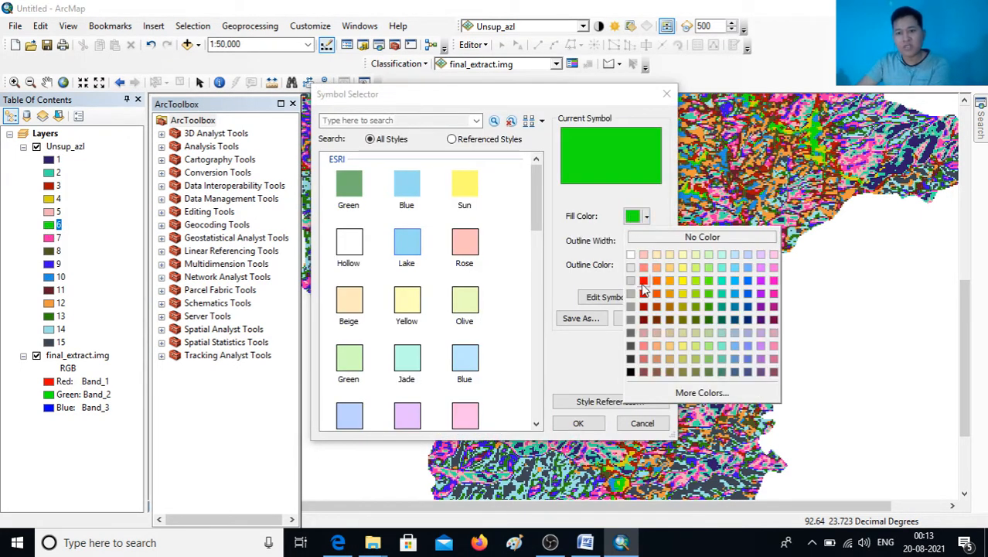
left_click(643, 281)
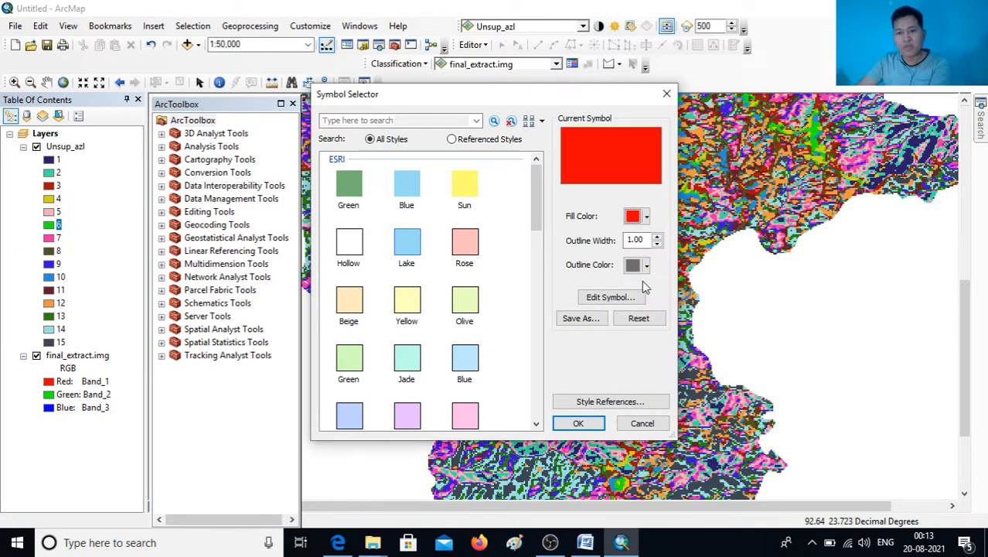
left_click(590, 424)
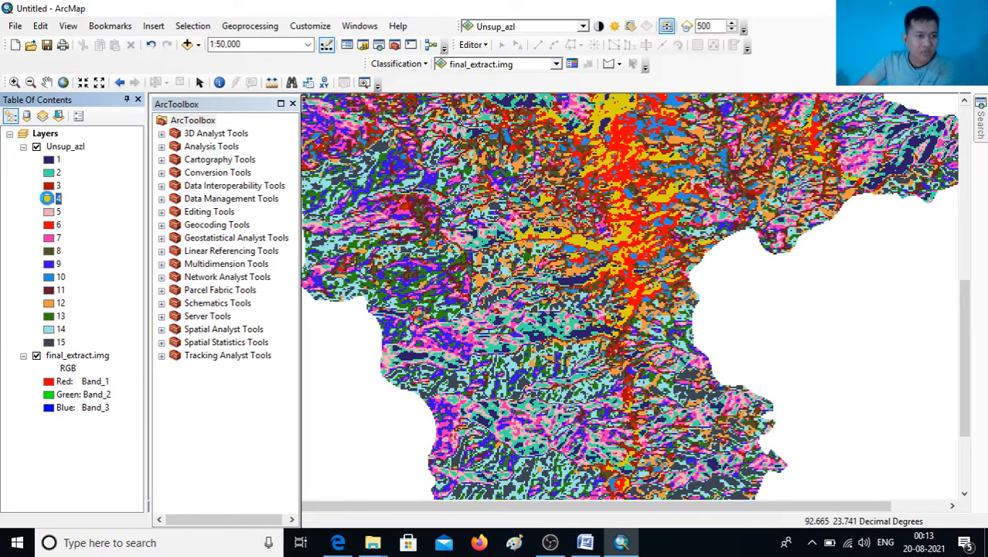
- Recolor class 4 of Unsup_azl with the same bright red fill as class 6
double_click(48, 199)
left_click(633, 219)
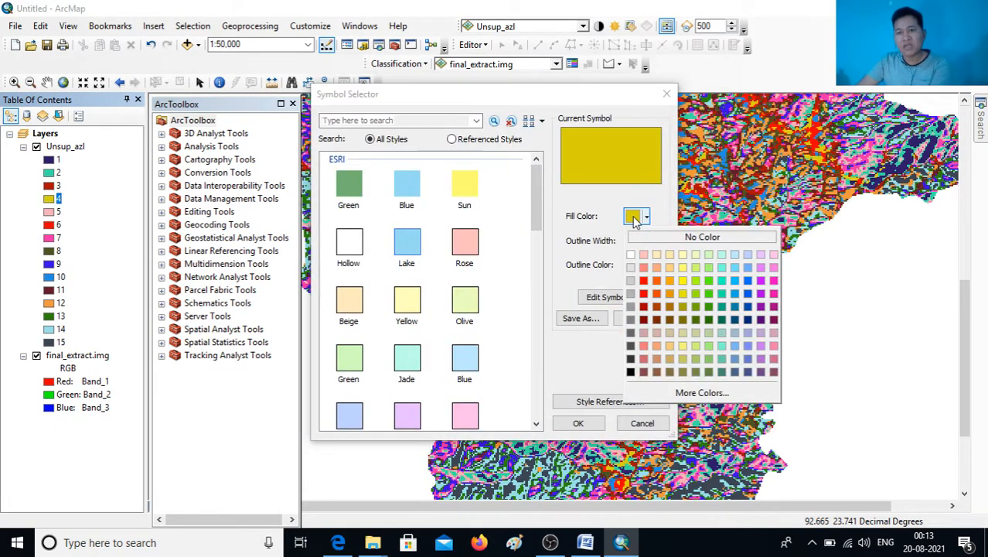
left_click(643, 292)
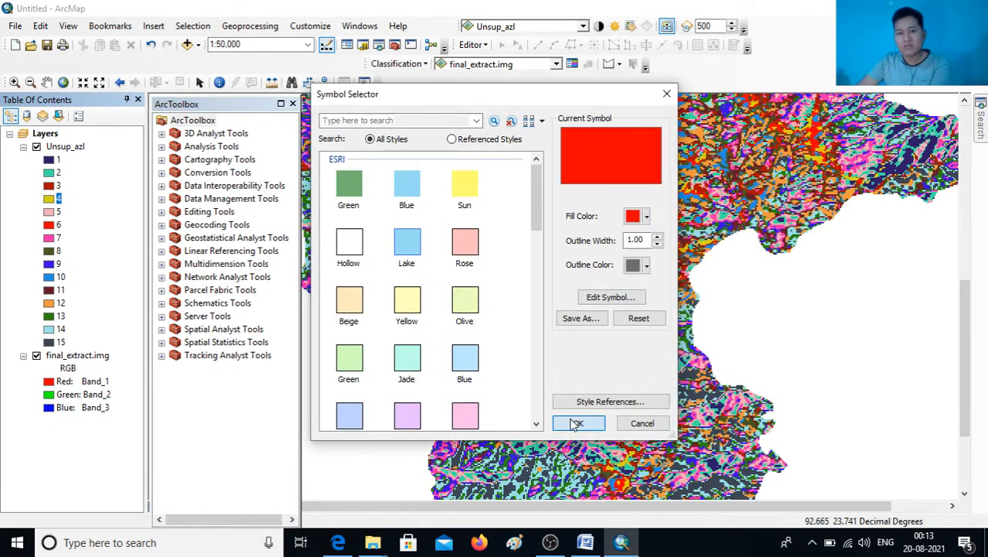
left_click(574, 422)
- Compare the area around the red valley with the underlying image and set the fill color of class 10 to bright red
scroll(705, 295, "down", 2)
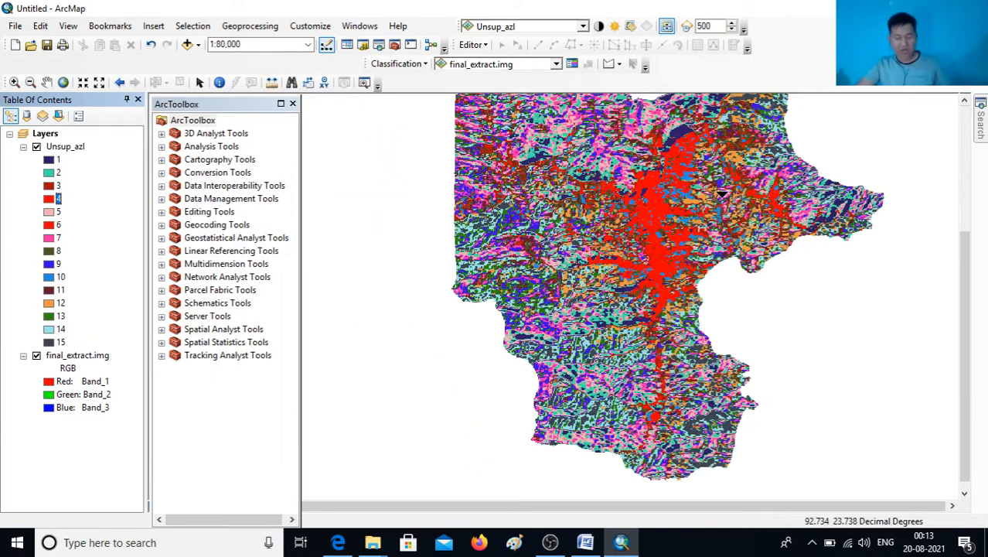
left_click_drag(700, 184, 662, 239)
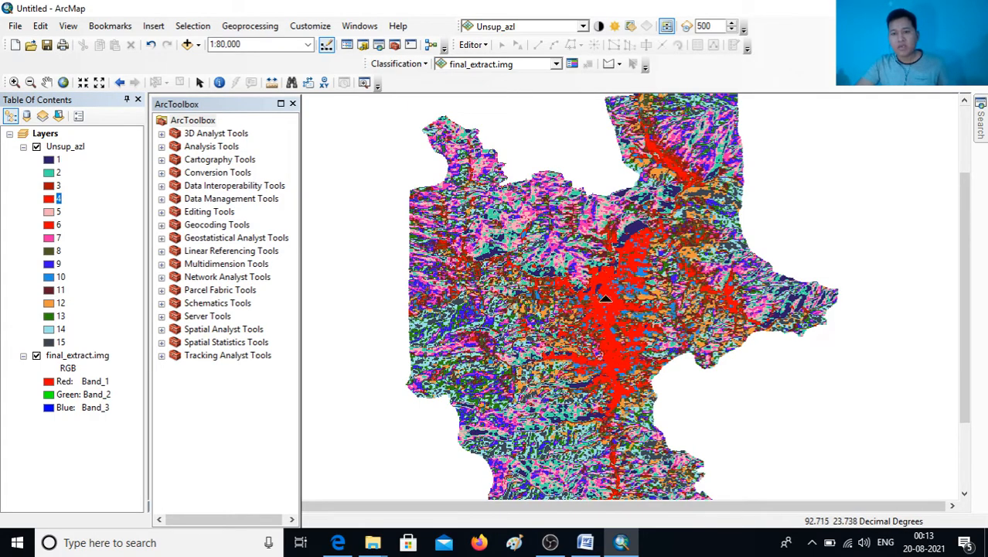
left_click_drag(622, 313, 669, 224)
scroll(657, 260, "down", 3)
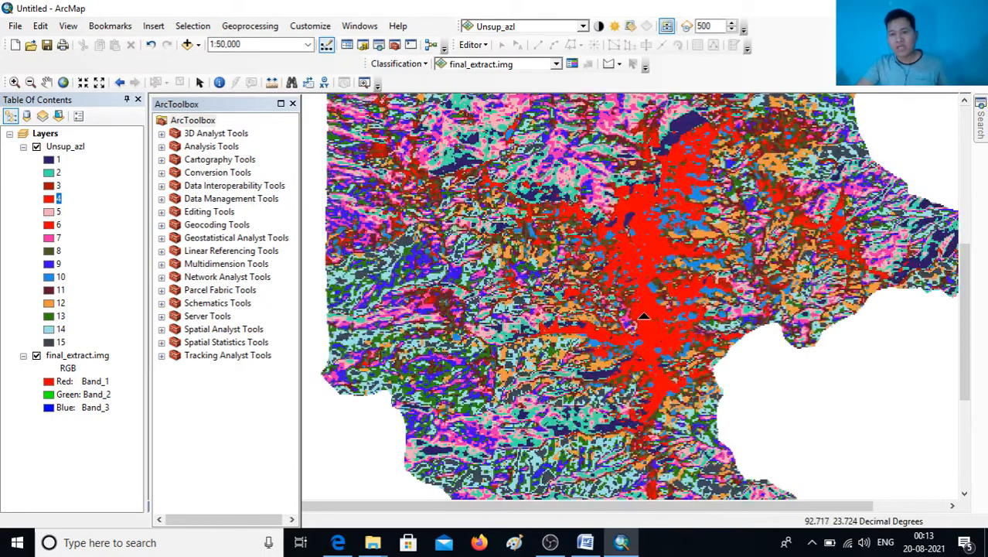
left_click_drag(639, 280, 659, 329)
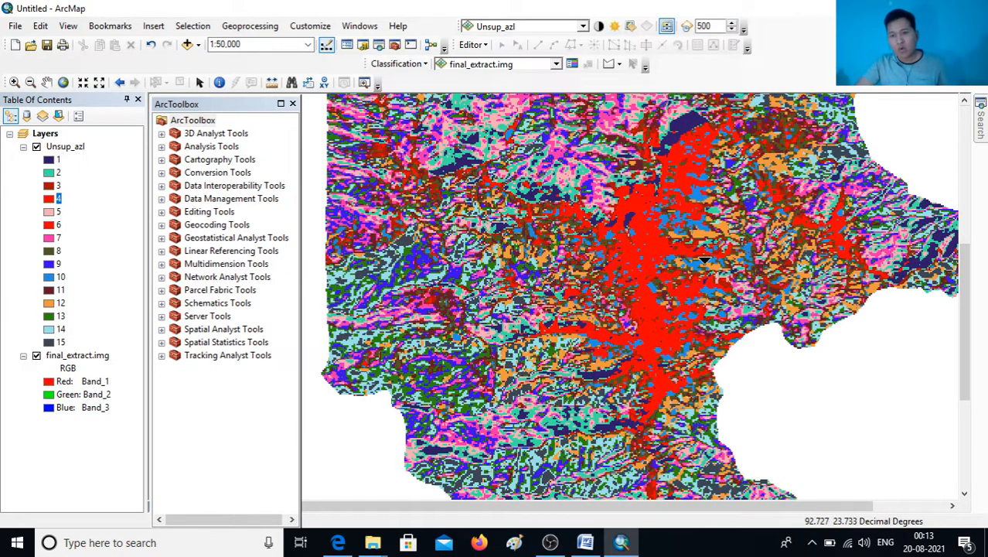
left_click_drag(677, 276, 673, 479)
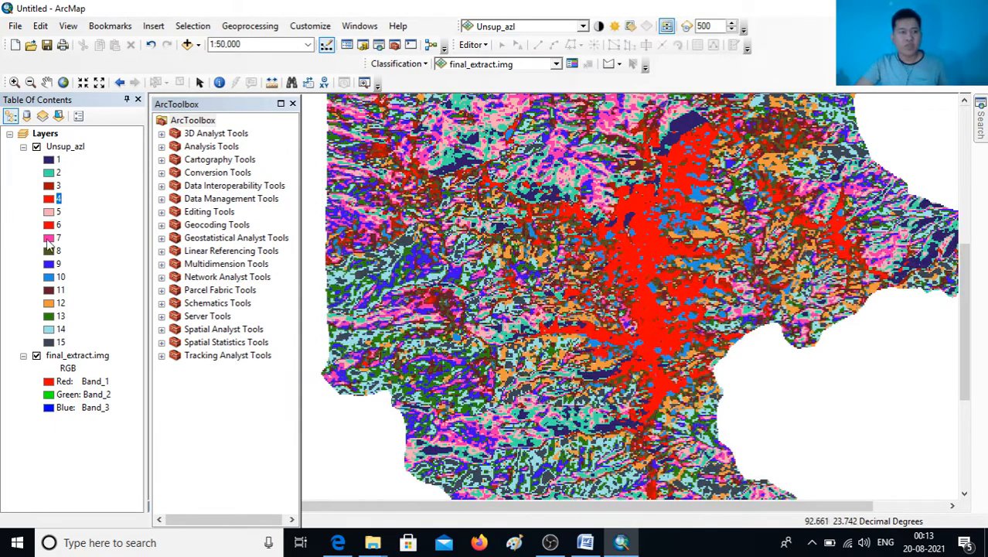
left_click(48, 277)
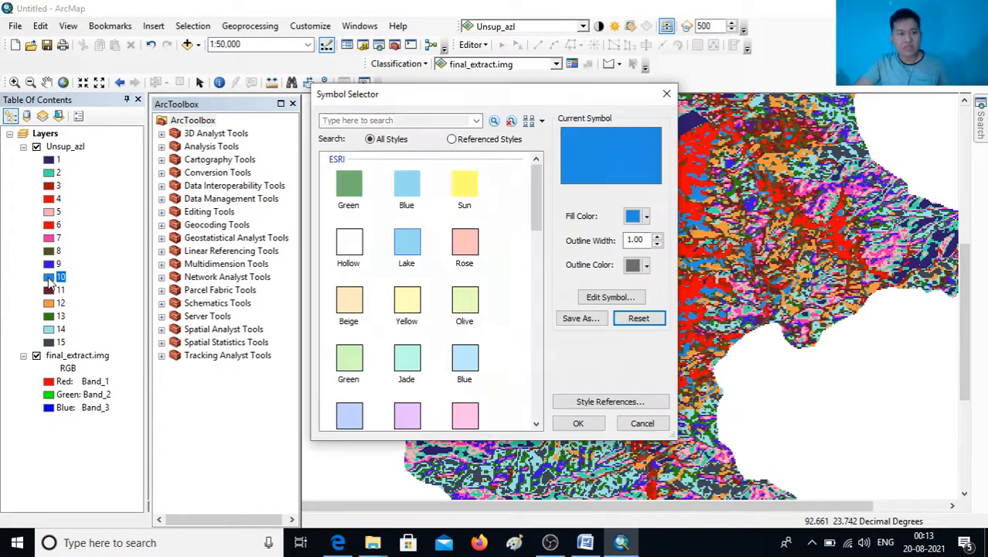
left_click(645, 217)
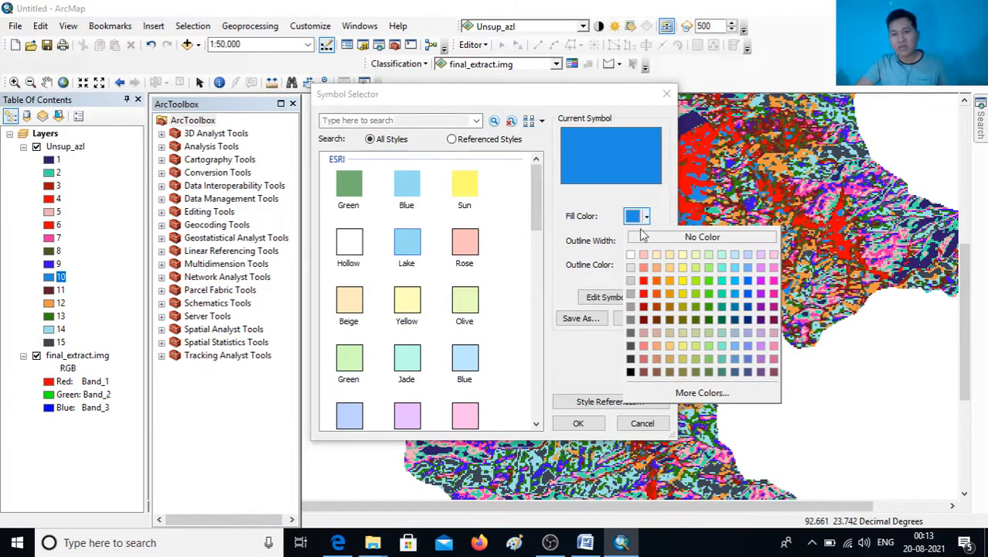
left_click(642, 281)
left_click(578, 424)
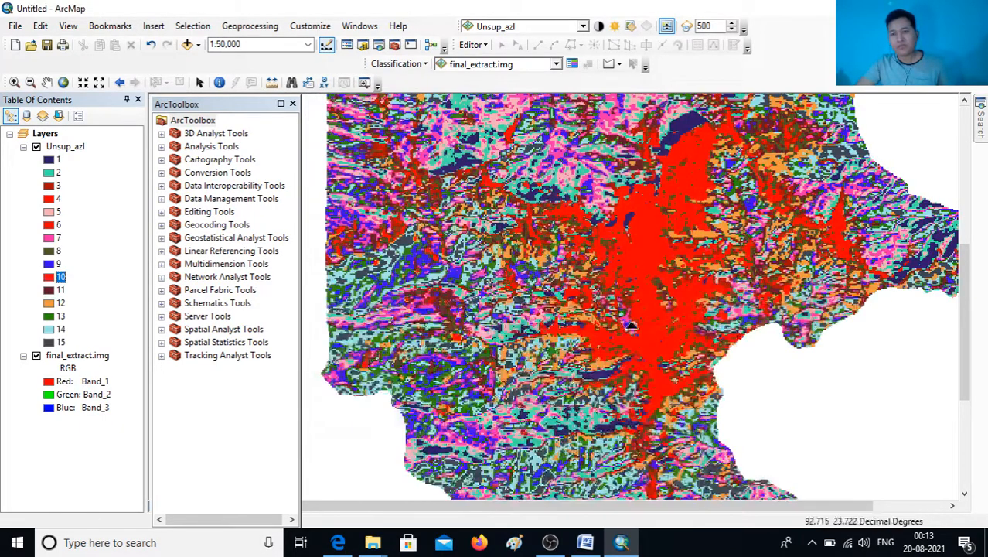
- Examine the red classes across the southern, central and northern parts of Unsup_azl and inspect the northern area closely
scroll(695, 283, "up", 1)
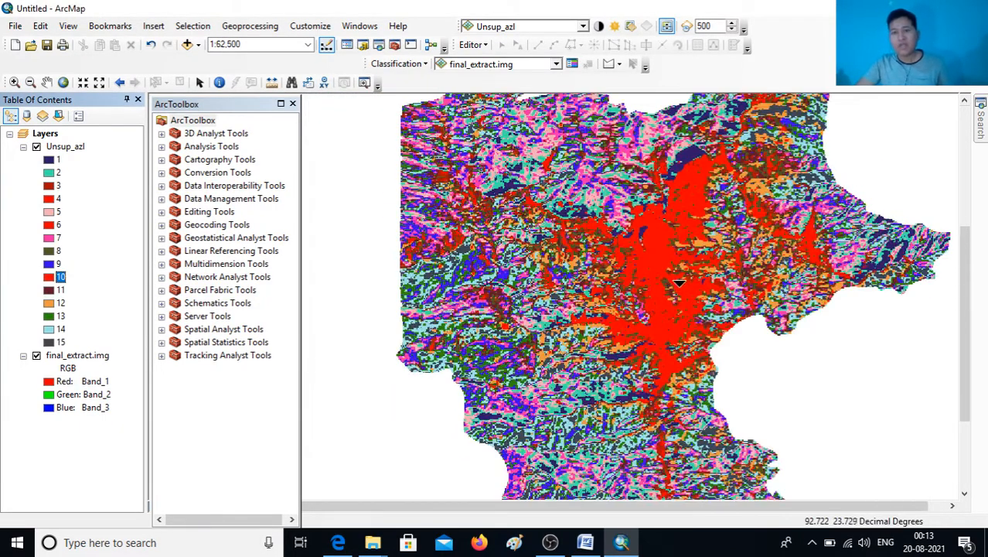
scroll(678, 282, "up", 1)
left_click_drag(715, 161, 660, 293)
left_click_drag(658, 356, 682, 217)
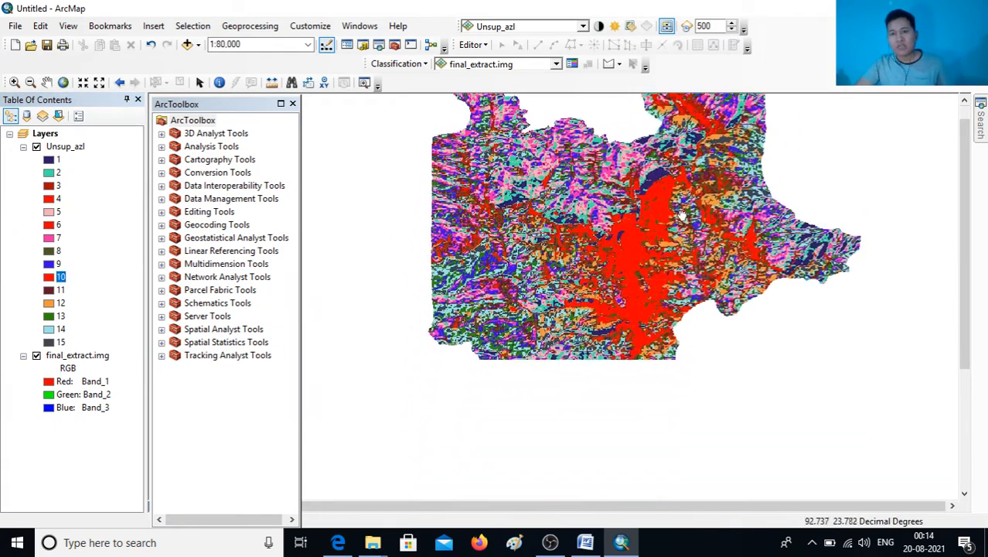
left_click_drag(660, 305, 718, 150)
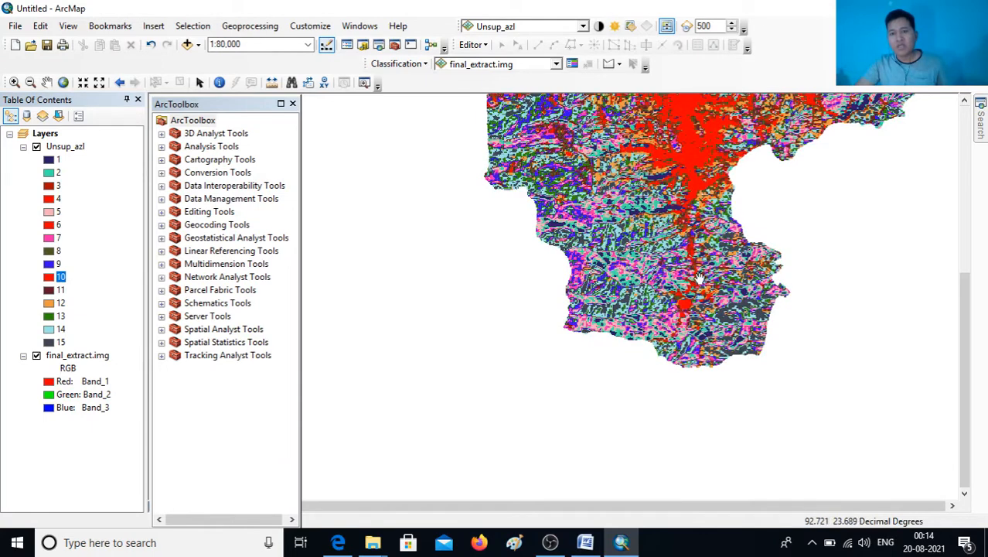
left_click_drag(699, 278, 662, 210)
left_click_drag(688, 264, 643, 331)
left_click_drag(633, 264, 642, 339)
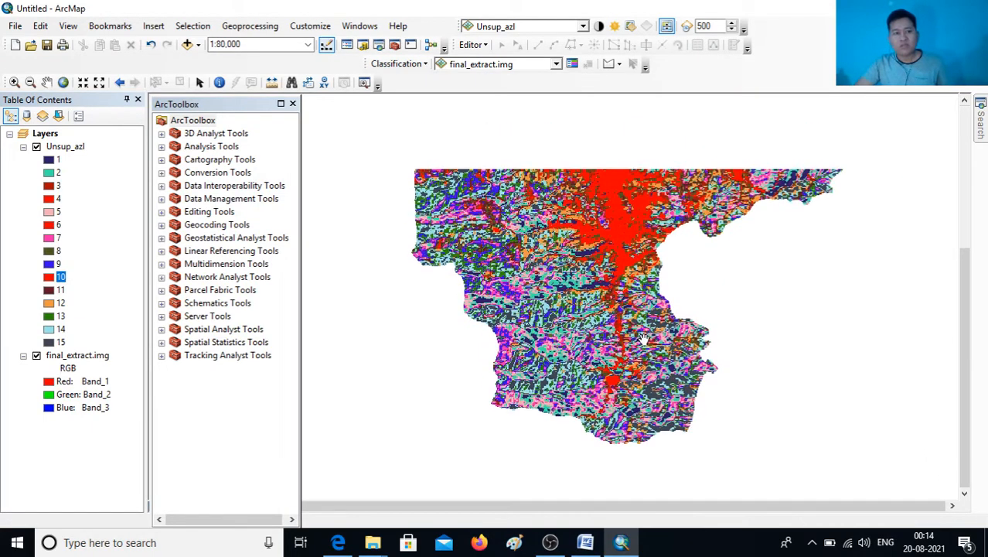
left_click_drag(639, 253, 639, 376)
left_click_drag(647, 209, 639, 311)
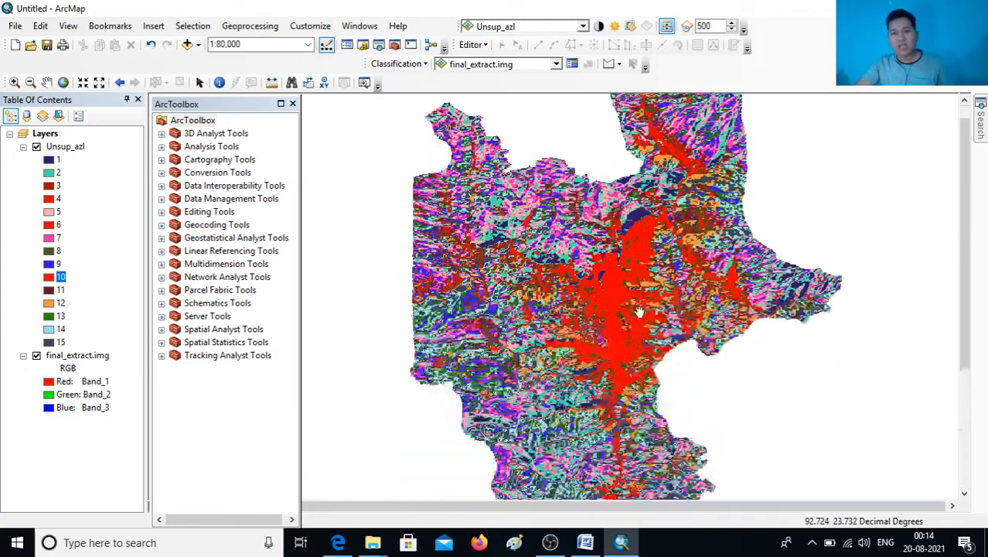
left_click_drag(671, 218, 663, 298)
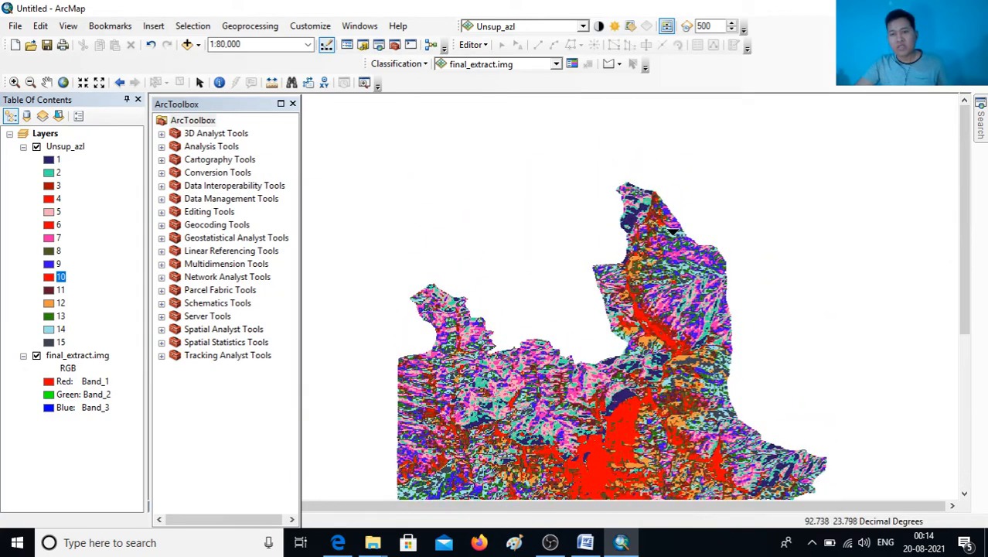
left_click_drag(647, 188, 660, 238)
scroll(659, 236, "up", 5)
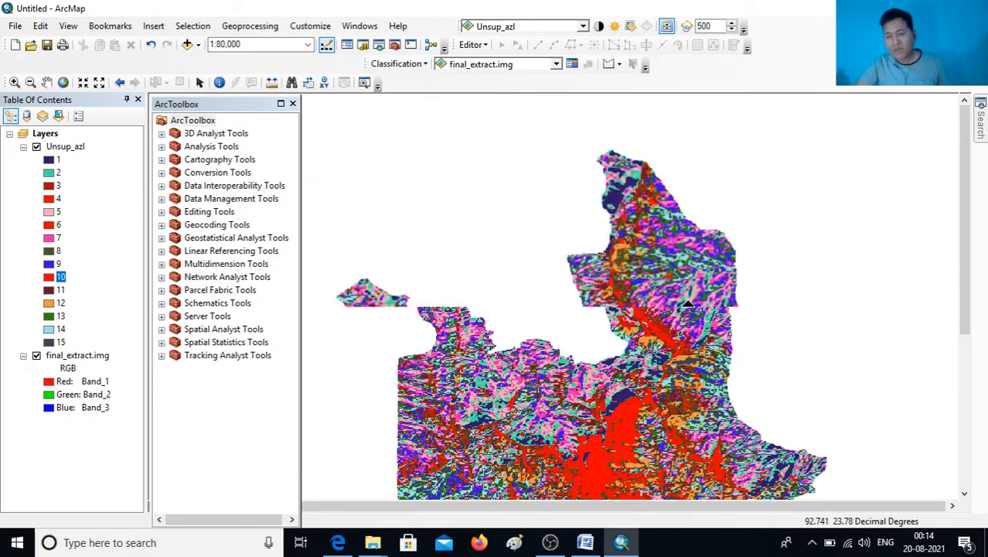
left_click_drag(678, 209, 640, 127)
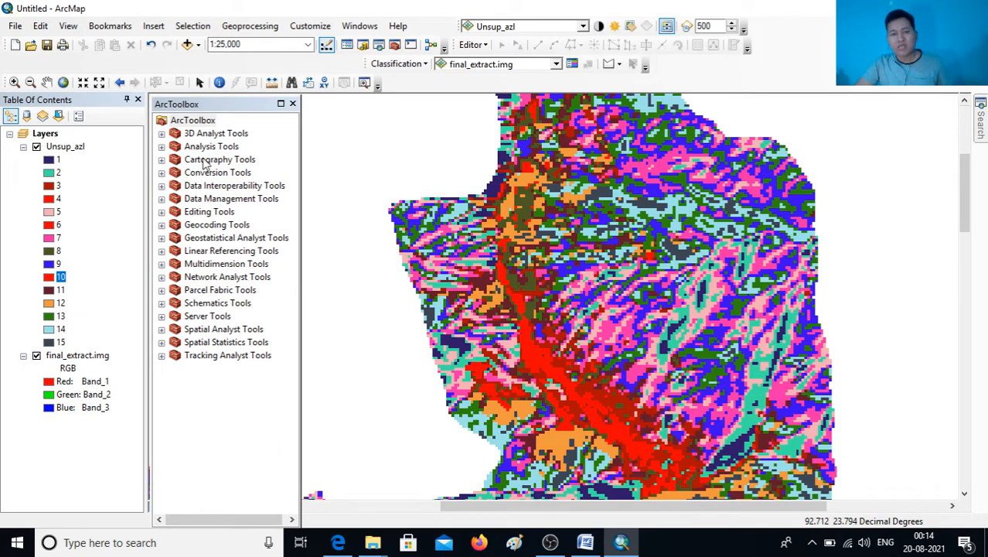
- Change the fill color of class 9 in Unsup_azl to dark green
left_click(48, 264)
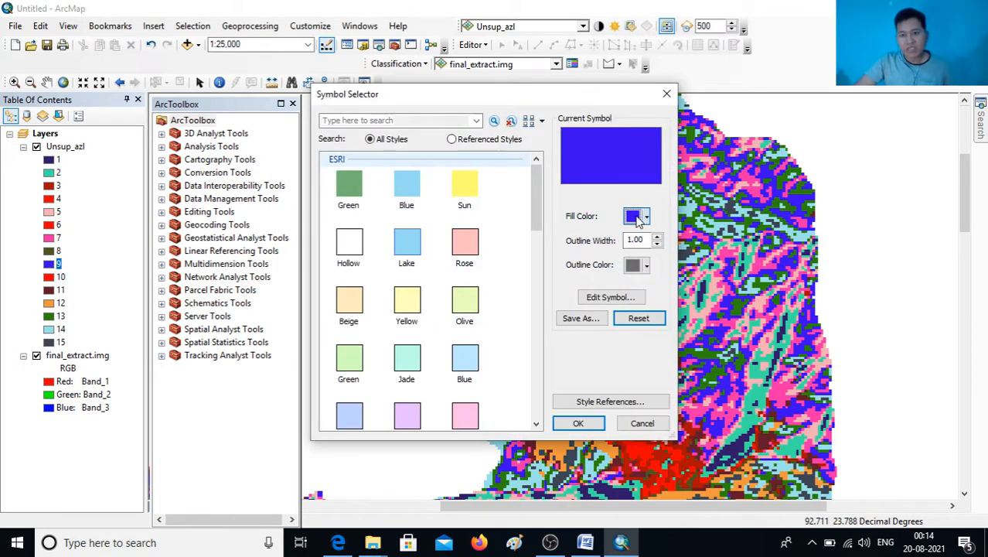
left_click(636, 218)
left_click(708, 319)
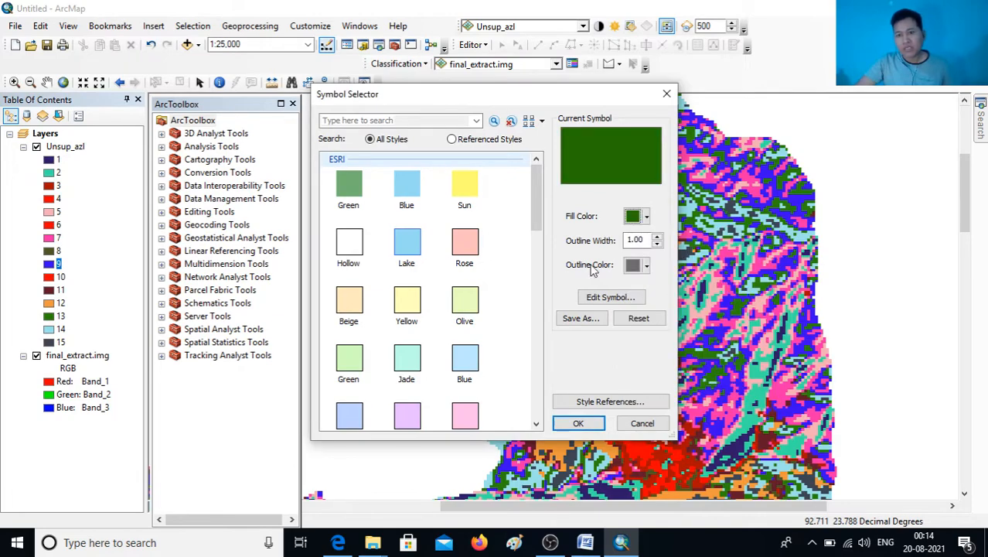
left_click(578, 423)
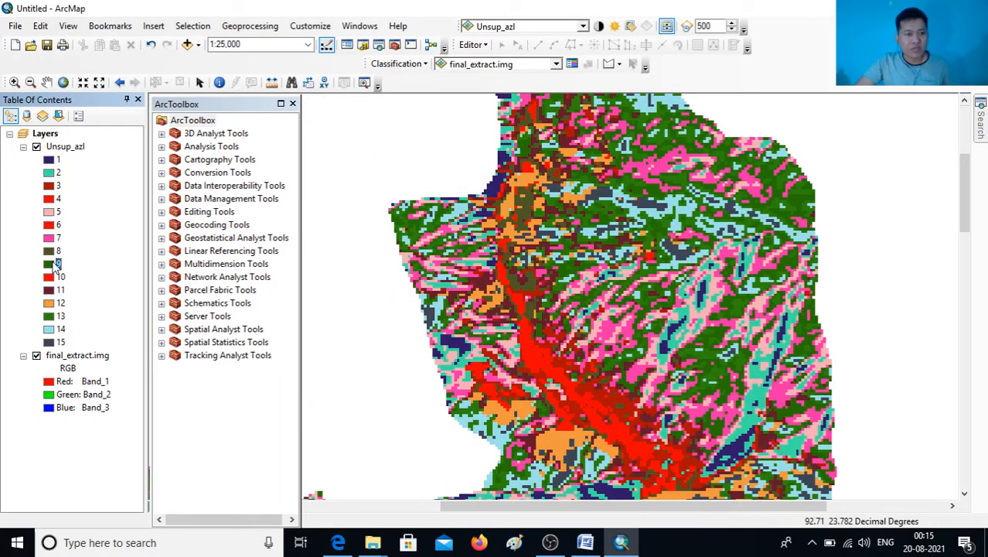
- Set the fill color of class 13 to the same dark green as class 9
left_click(49, 316)
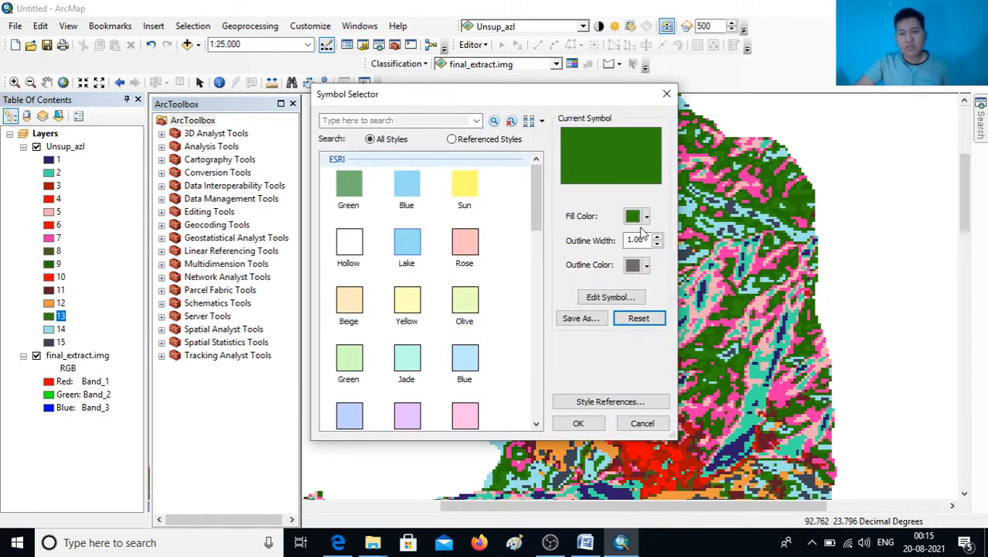
left_click(646, 218)
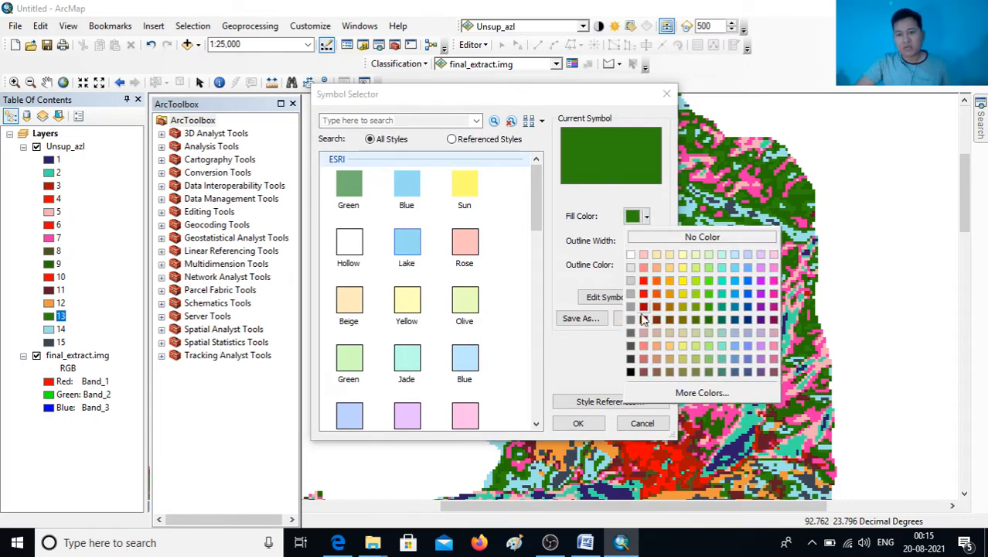
left_click(707, 320)
left_click(588, 429)
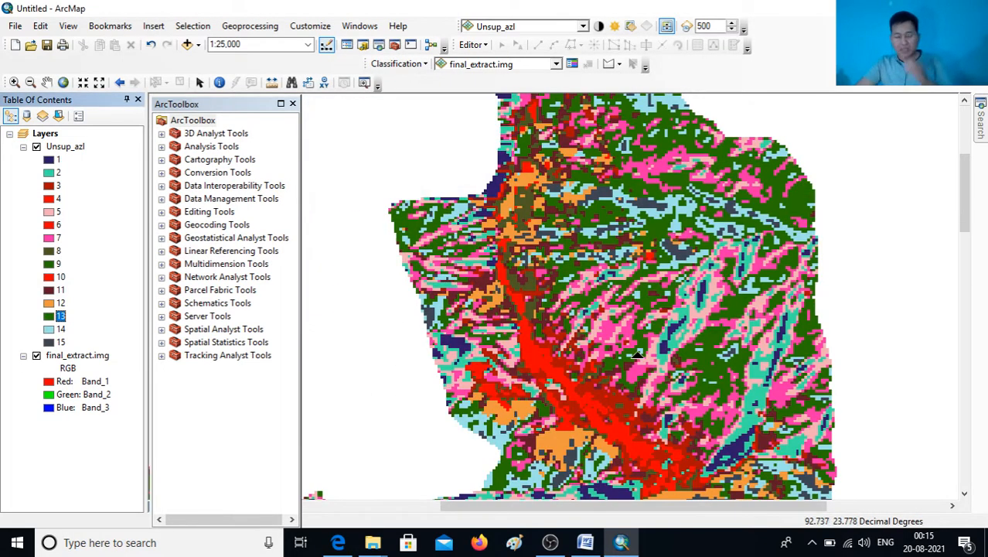
scroll(631, 341, "up", 4)
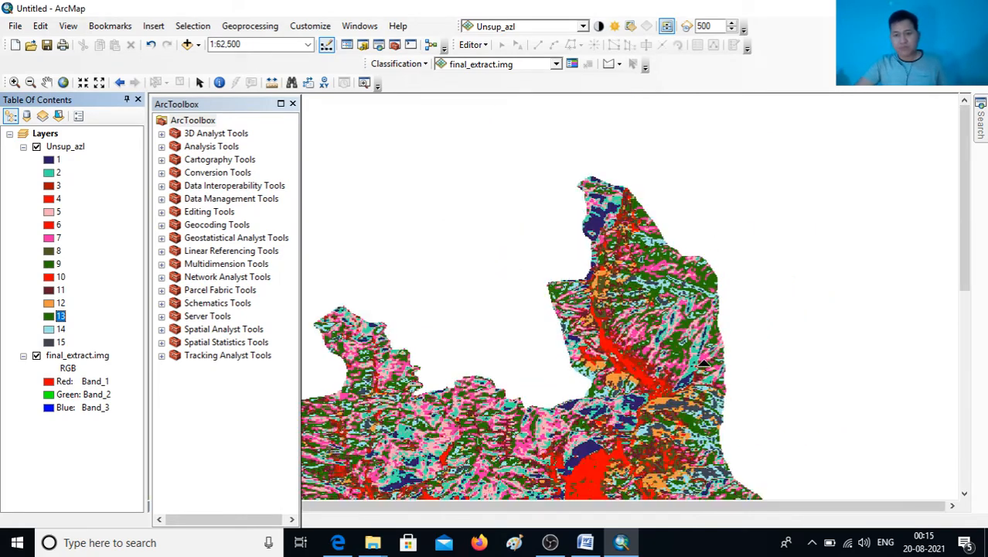
- Compare the Unsup_azl classes with the underlying final_extract.img in the northern part, then inspect the eastern part closely
left_click_drag(668, 424, 685, 201)
left_click_drag(637, 437, 726, 213)
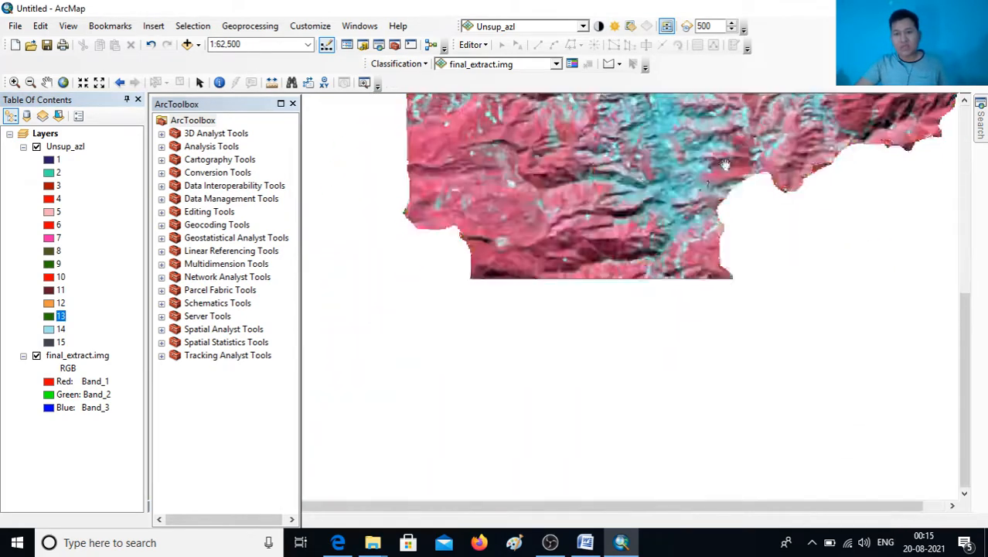
left_click_drag(638, 332, 638, 389)
left_click_drag(593, 229, 617, 386)
left_click_drag(706, 305, 557, 421)
left_click_drag(627, 176, 617, 268)
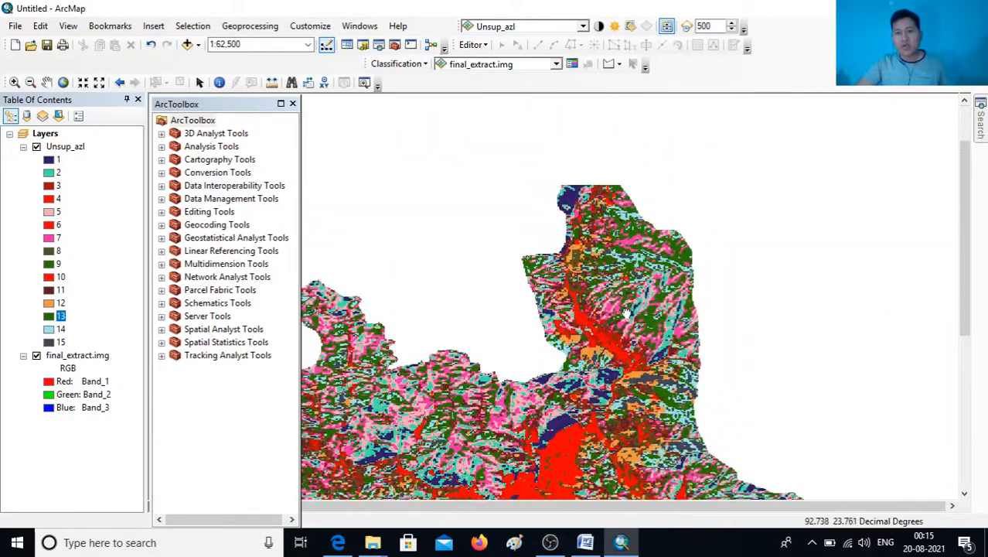
scroll(617, 187, "up", 3)
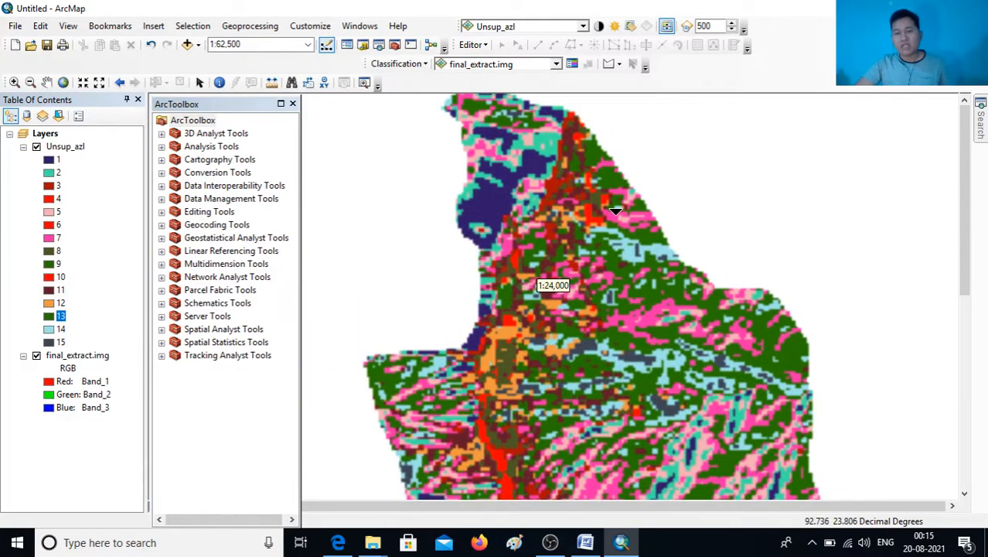
left_click_drag(618, 198, 617, 272)
left_click_drag(631, 415, 628, 92)
left_click_drag(743, 441, 684, 287)
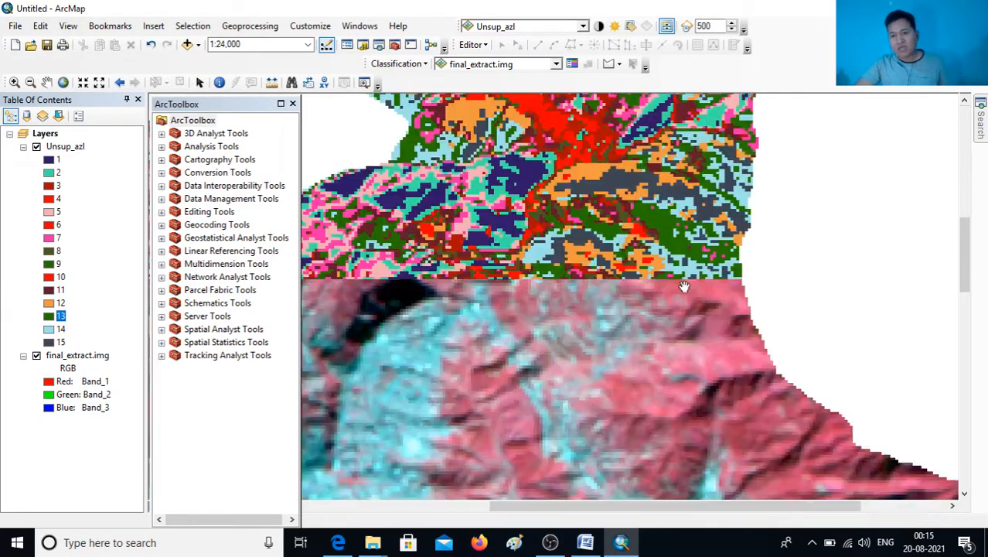
left_click_drag(671, 348, 559, 141)
left_click_drag(698, 293, 639, 151)
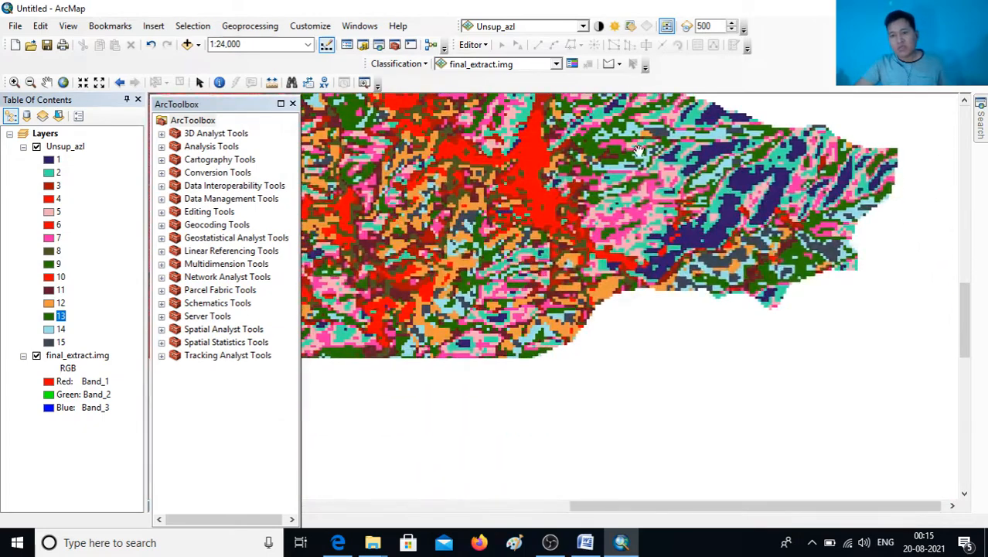
left_click_drag(637, 284, 656, 241)
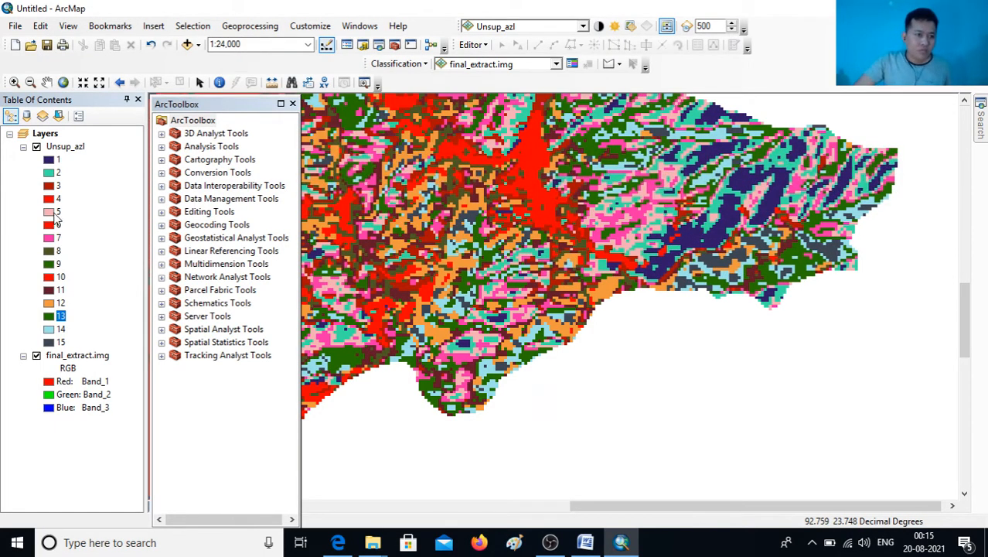
- Set the fill color of class 7 in Unsup_azl to bright green
left_click(48, 238)
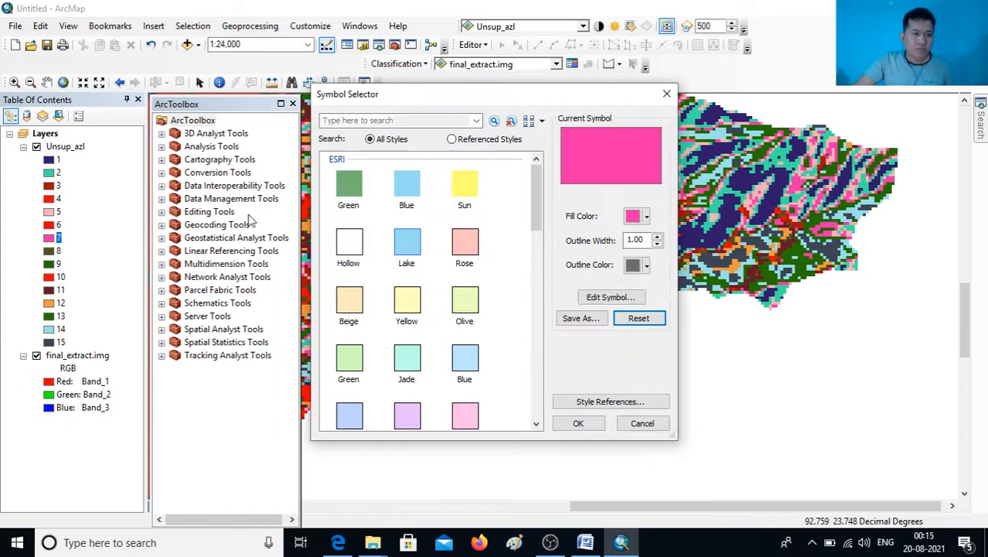
left_click(635, 220)
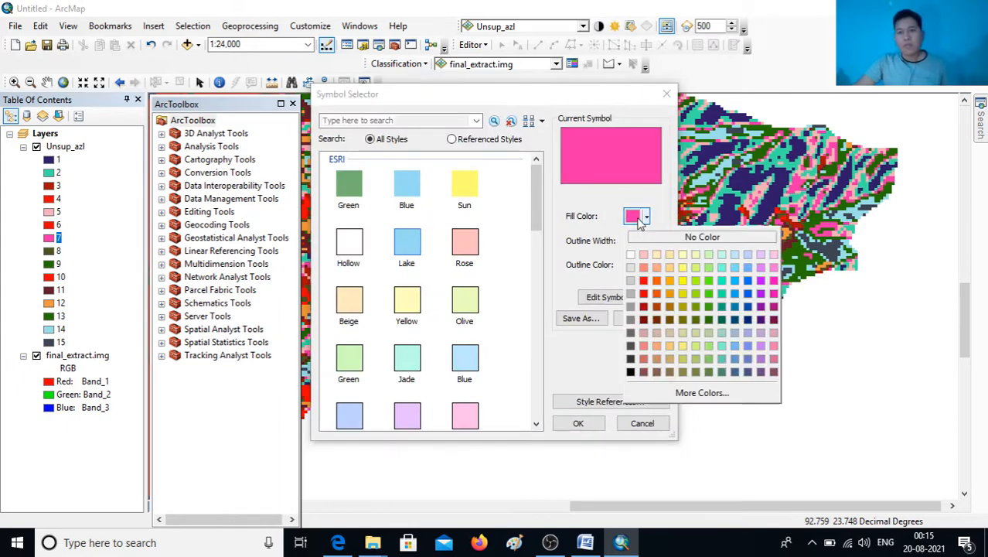
left_click(708, 282)
left_click(586, 424)
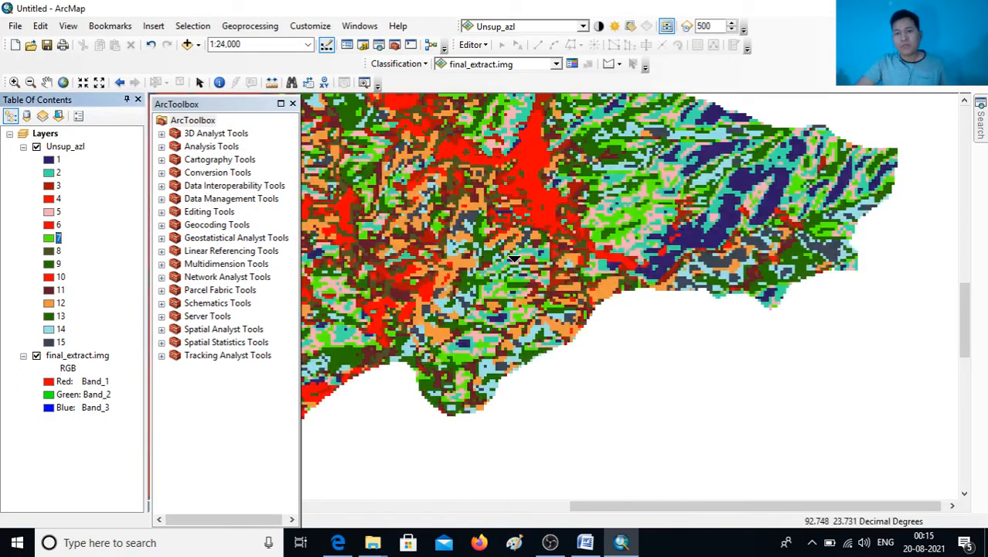
- Check the classes around the red valley and set the fill color of class 2 to the same bright green as class 7
scroll(512, 257, "down", 5)
scroll(541, 279, "up", 4)
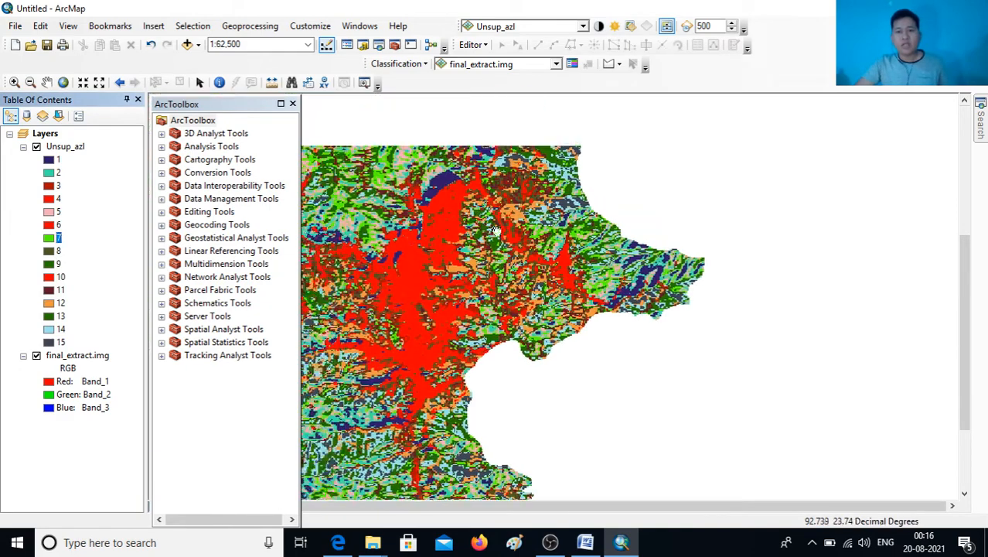
left_click_drag(495, 230, 647, 297)
left_click_drag(587, 396, 592, 244)
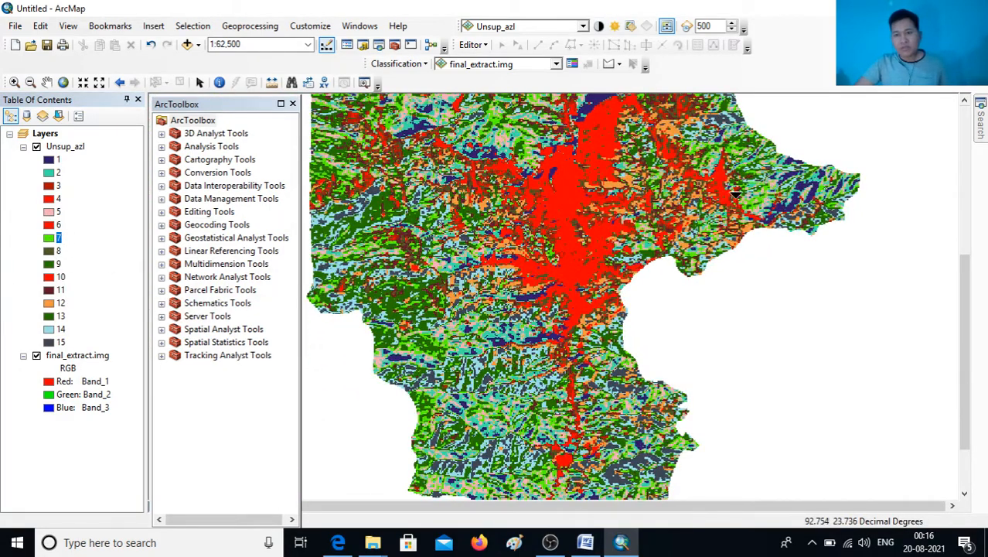
left_click_drag(735, 192, 600, 296)
scroll(564, 268, "up", 1)
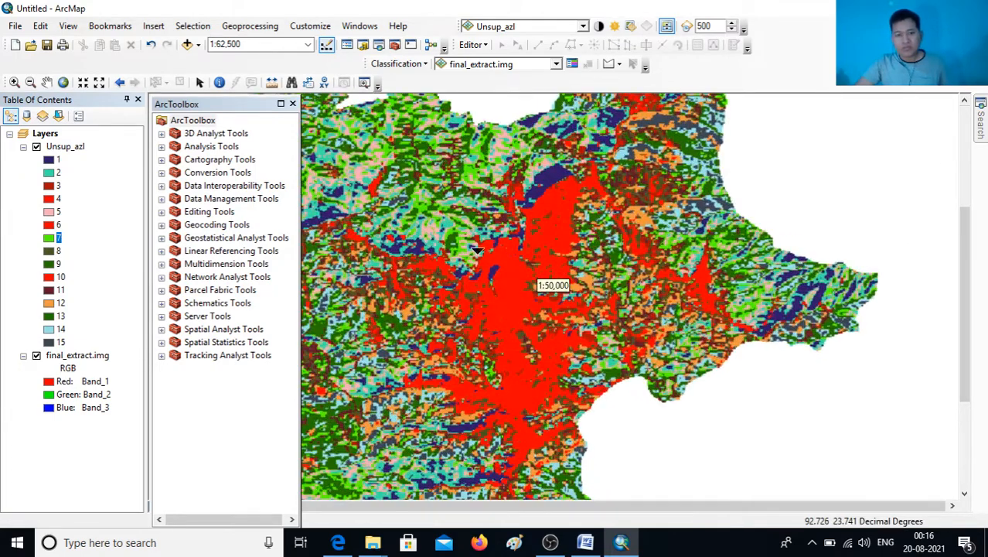
left_click(49, 174)
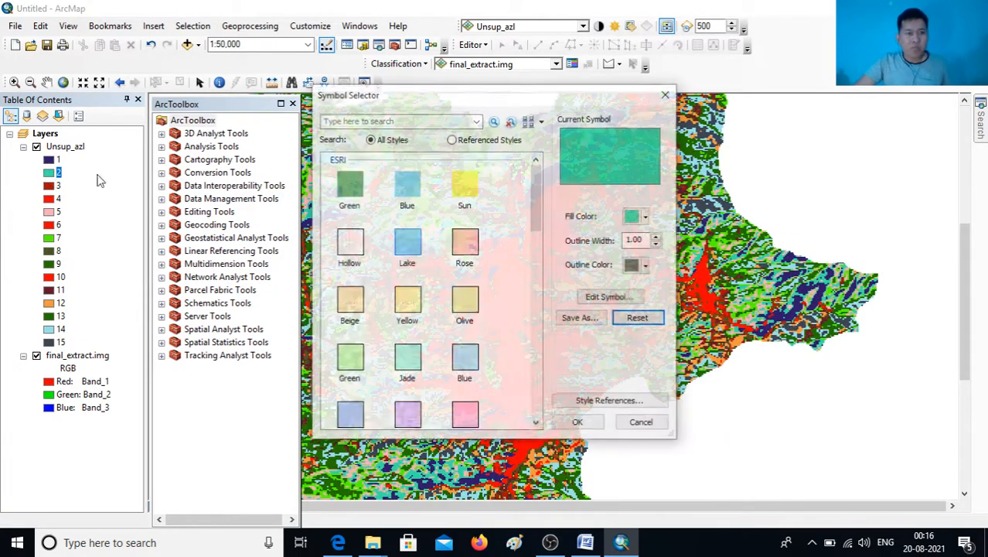
left_click(640, 219)
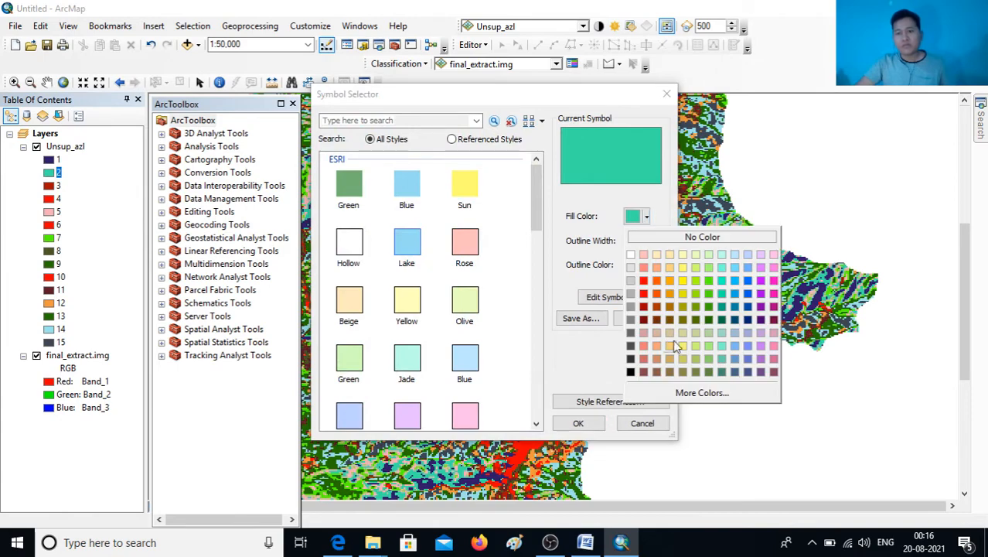
left_click(709, 281)
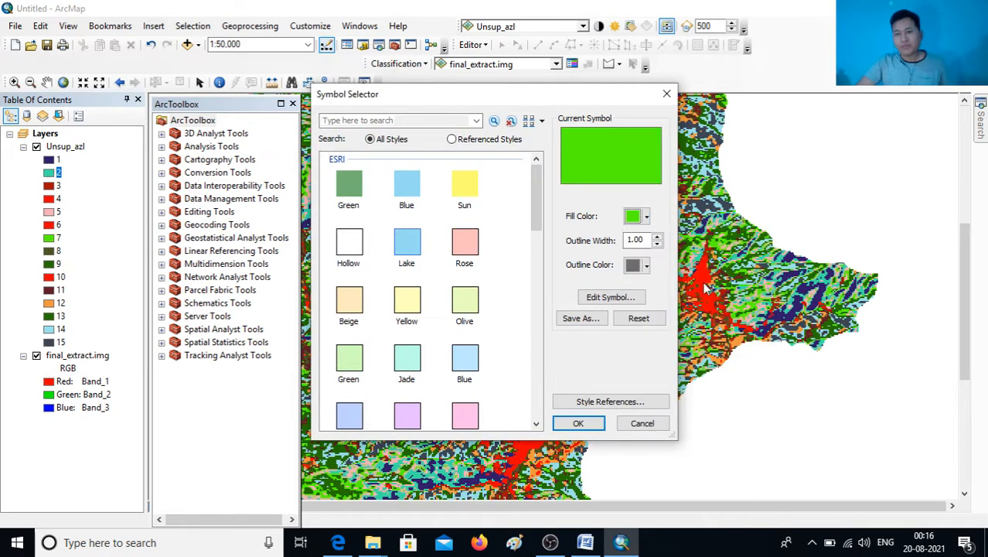
left_click(578, 423)
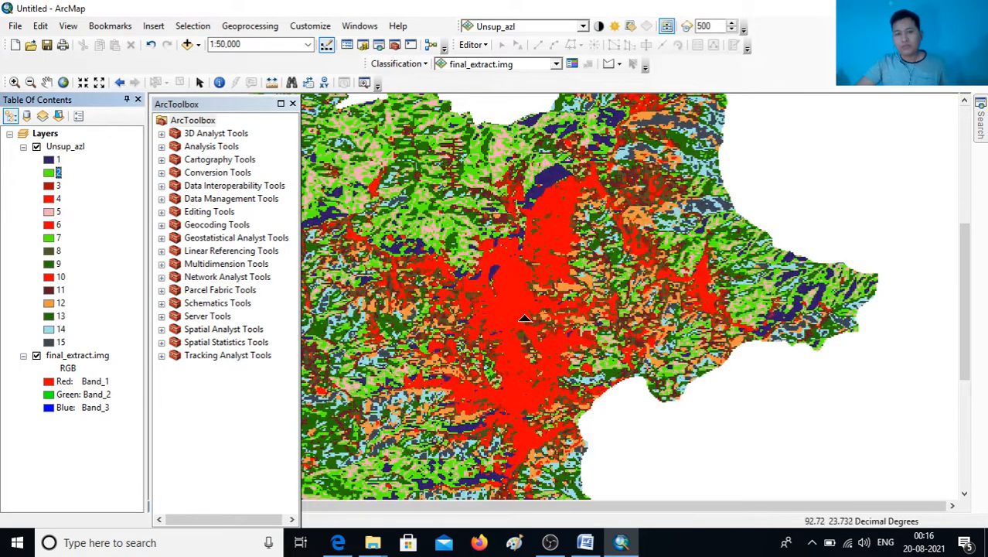
- Inspect the southern part of Unsup_azl closely and change the fill color of class 8 to orange
scroll(488, 300, "up", 3)
left_click_drag(503, 350, 518, 196)
left_click_drag(538, 356, 531, 277)
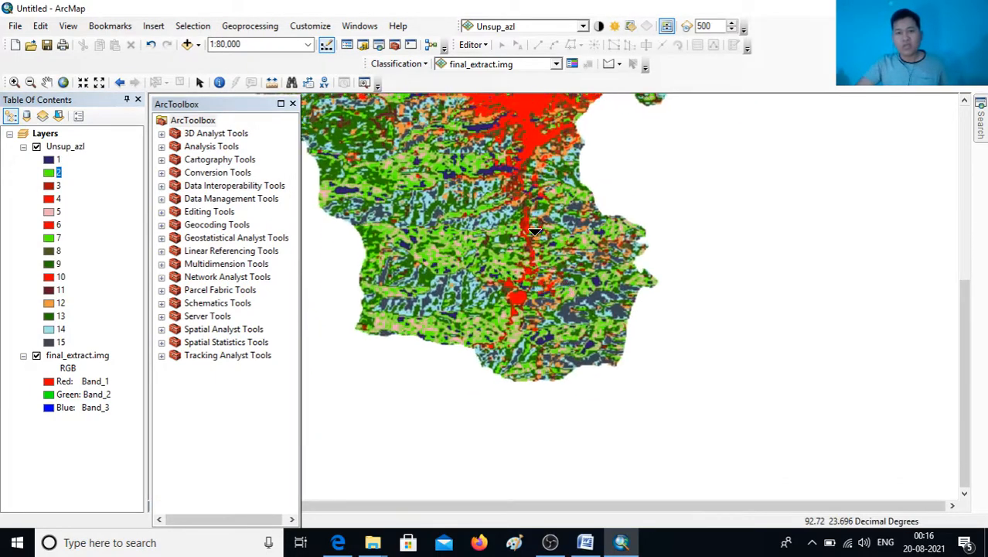
scroll(535, 230, "down", 4)
left_click_drag(630, 395, 558, 255)
left_click_drag(596, 310, 590, 219)
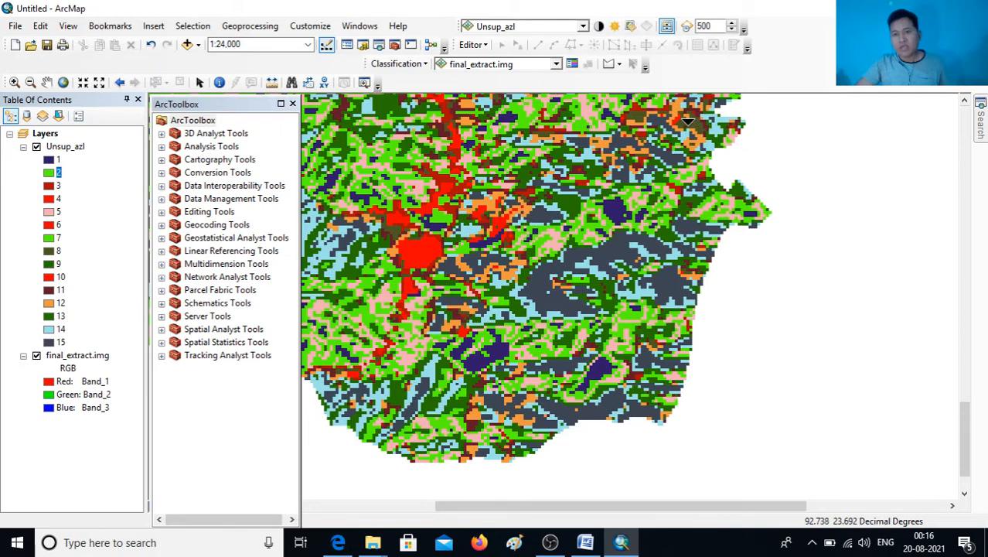
mouse_move(694, 121)
left_mouse_down()
mouse_move(646, 172)
mouse_move(646, 101)
mouse_move(645, 207)
mouse_move(703, 128)
left_mouse_up()
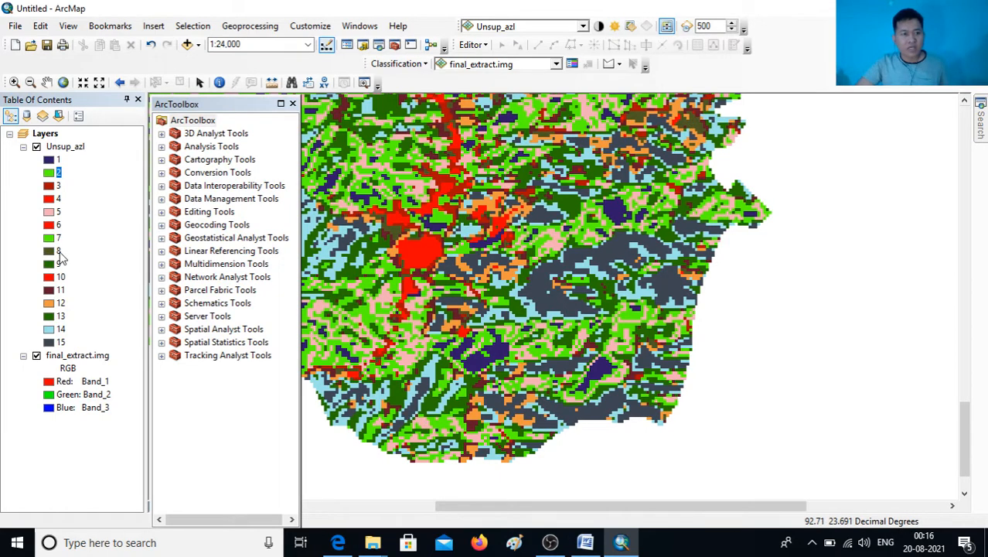
left_click(48, 252)
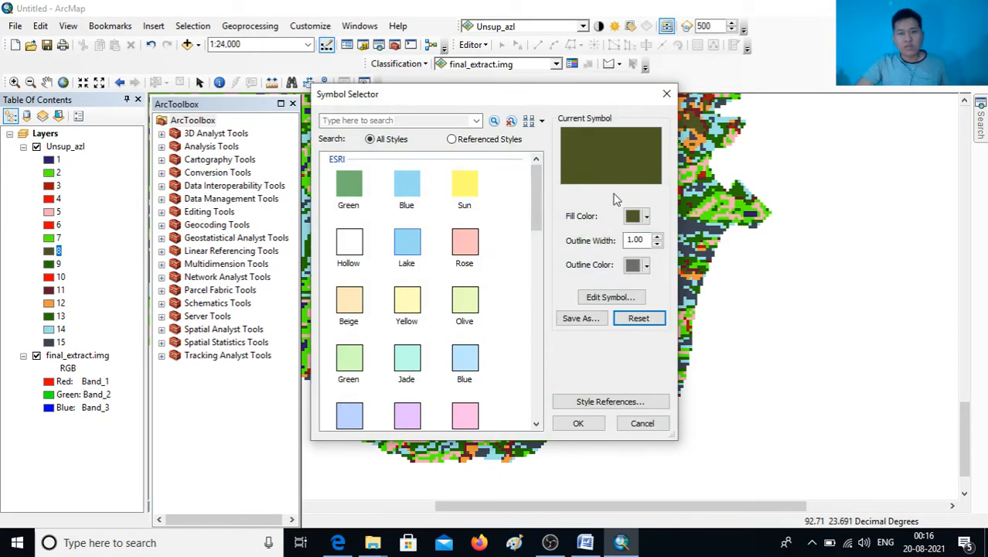
left_click(637, 218)
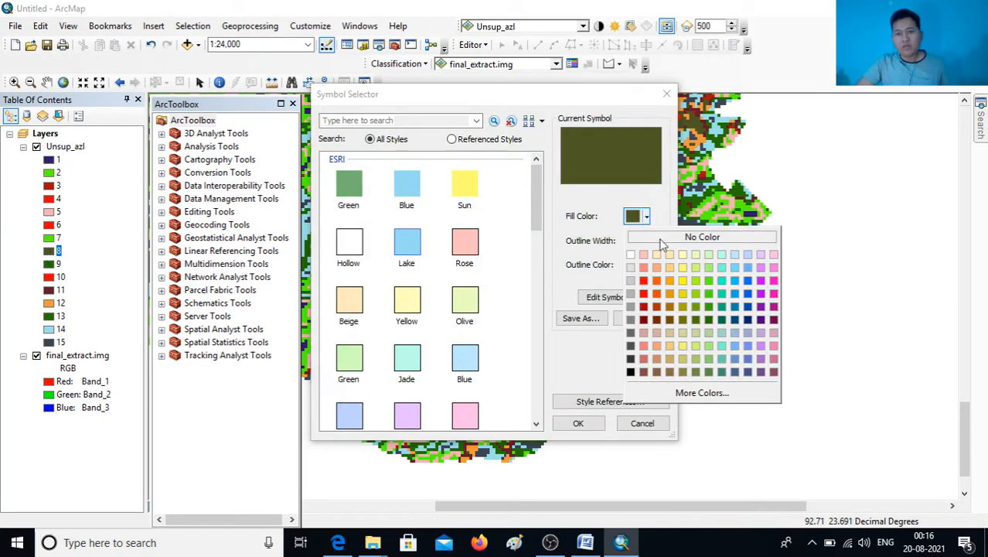
left_click(671, 280)
left_click(579, 423)
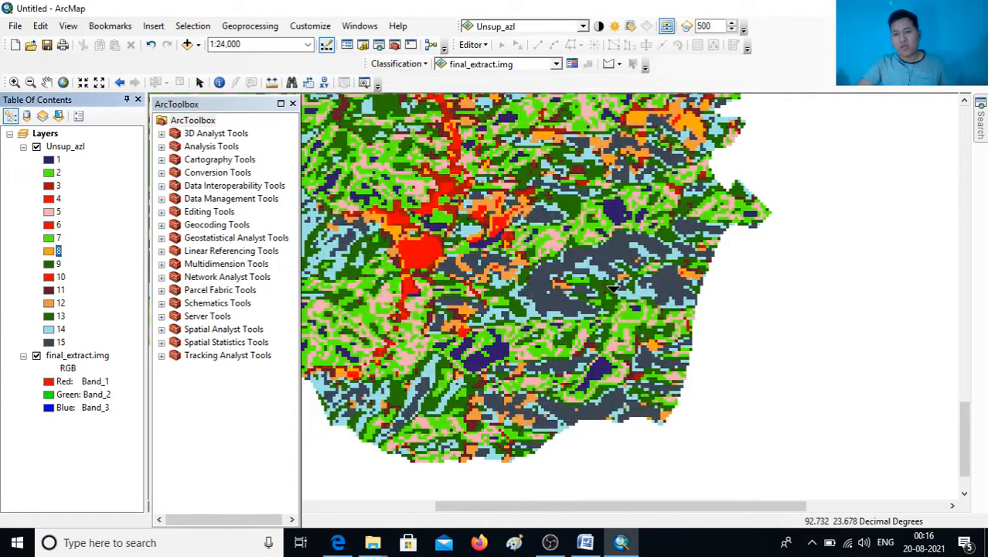
- Examine the recolored classes from the southern to the northern part and compare the northern area with the underlying final_extract.img
left_click_drag(464, 310, 573, 458)
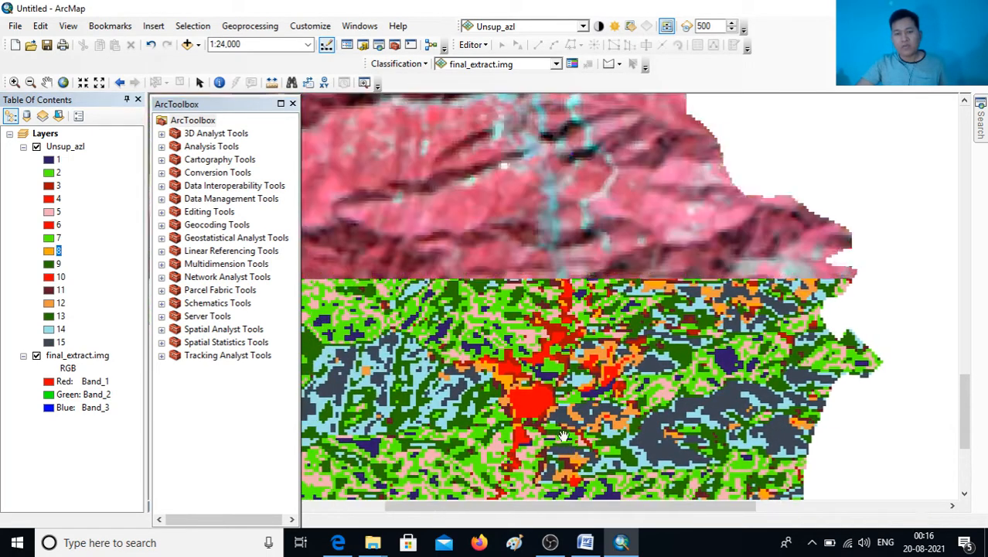
left_click_drag(553, 222, 564, 420)
scroll(541, 379, "up", 3)
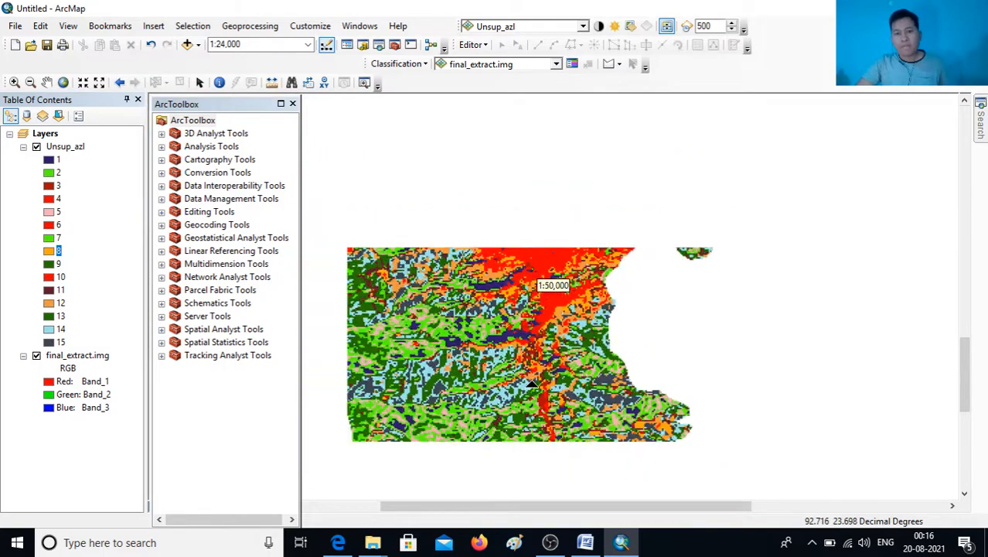
left_click_drag(534, 368, 585, 234)
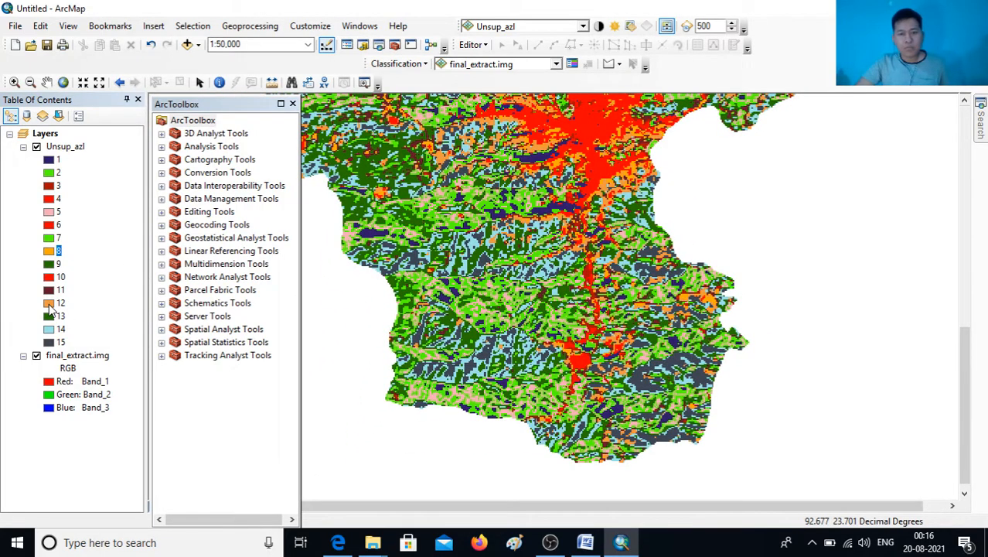
scroll(589, 224, "down", 2)
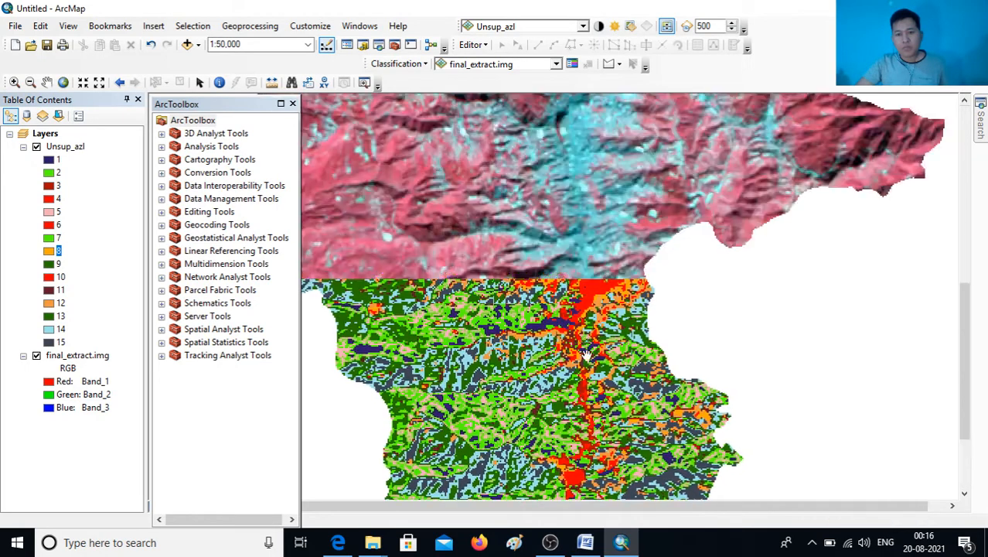
left_click_drag(566, 216, 540, 431)
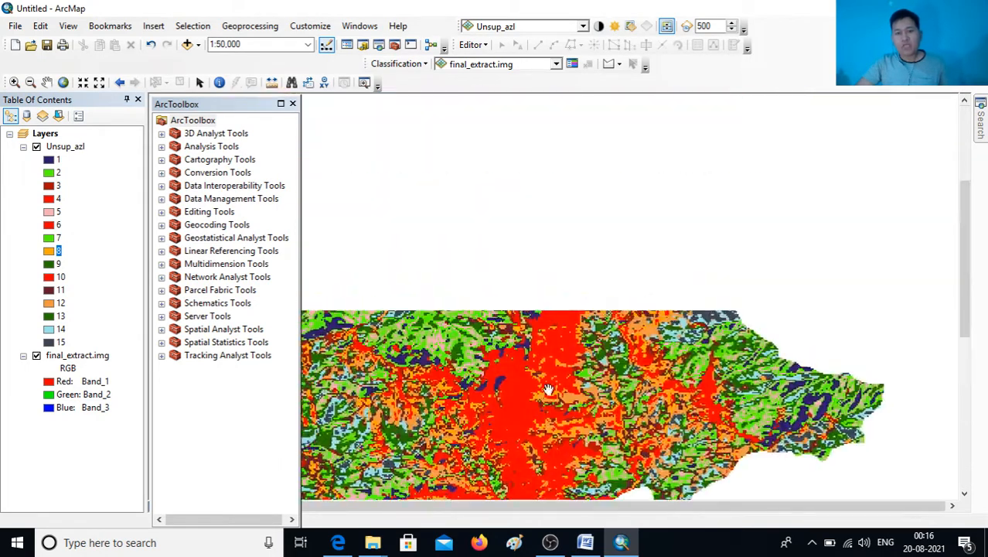
left_click_drag(572, 254, 553, 471)
left_click_drag(566, 287, 582, 445)
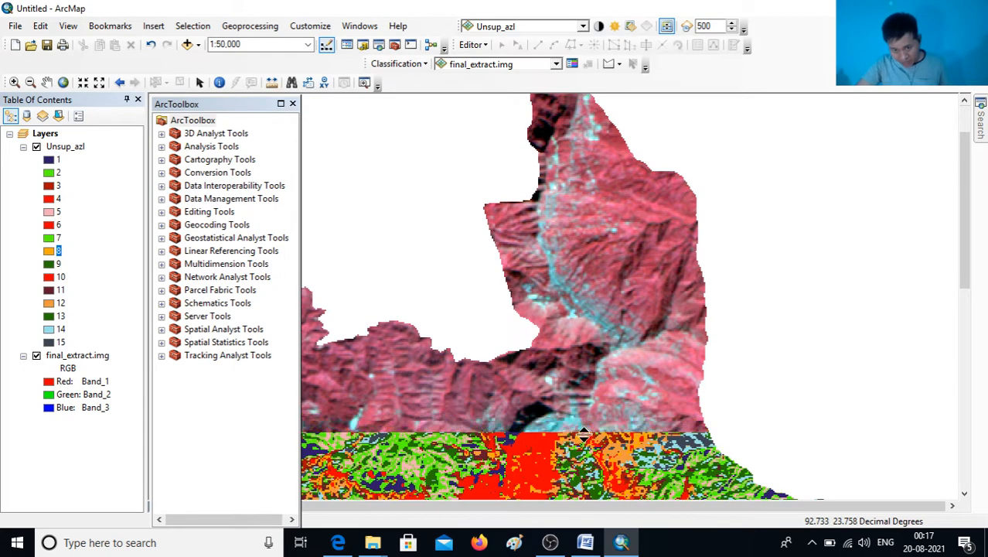
left_click_drag(583, 449, 579, 402)
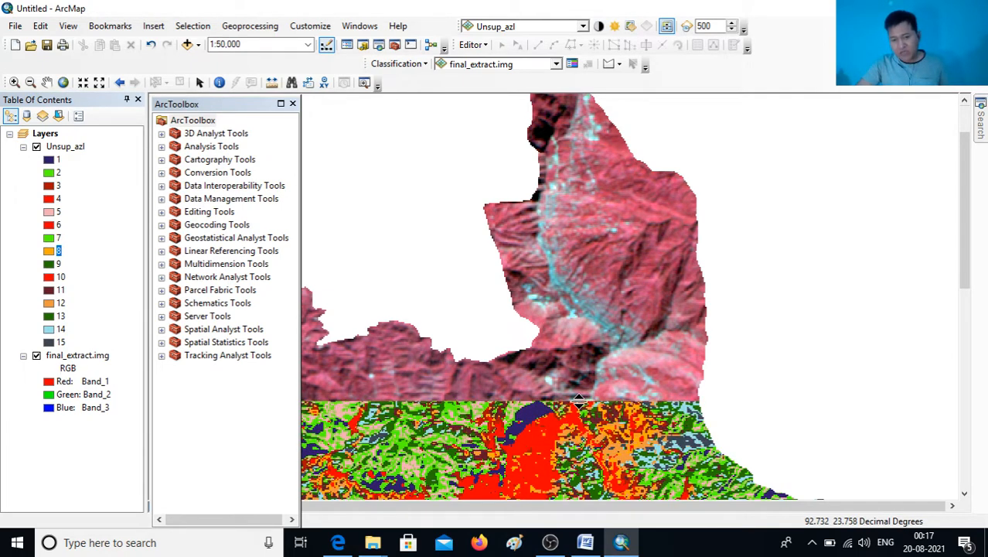
left_click_drag(573, 439, 568, 450)
left_click_drag(573, 416, 627, 400)
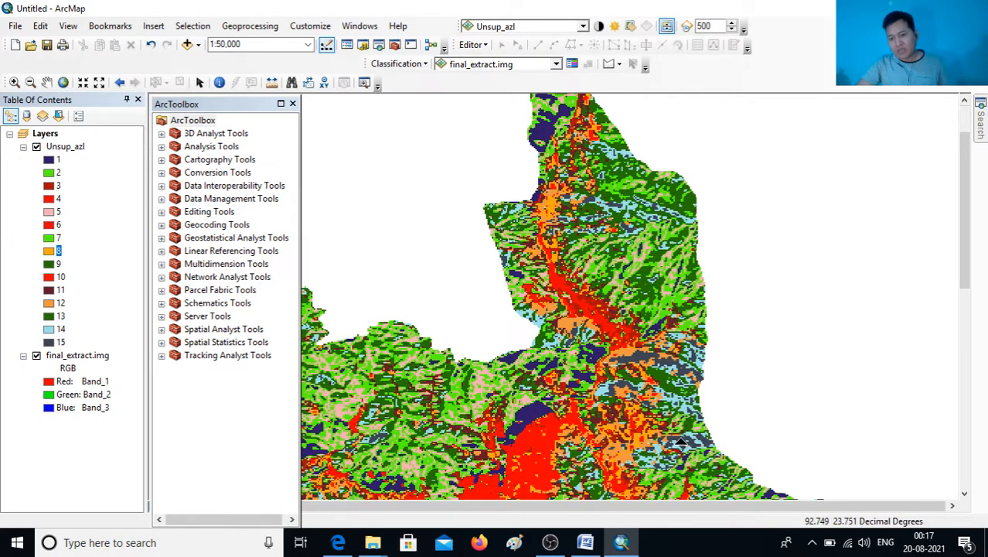
left_click_drag(605, 322, 640, 354)
- Set the fill color of class 15 to the same bright green as class 7 and review the map around the central valley
double_click(48, 342)
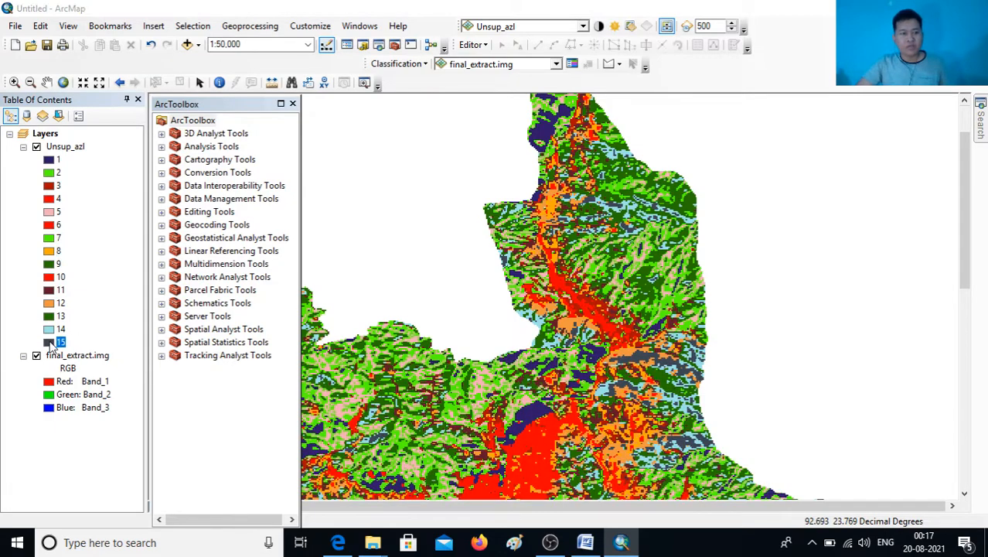
left_click(634, 217)
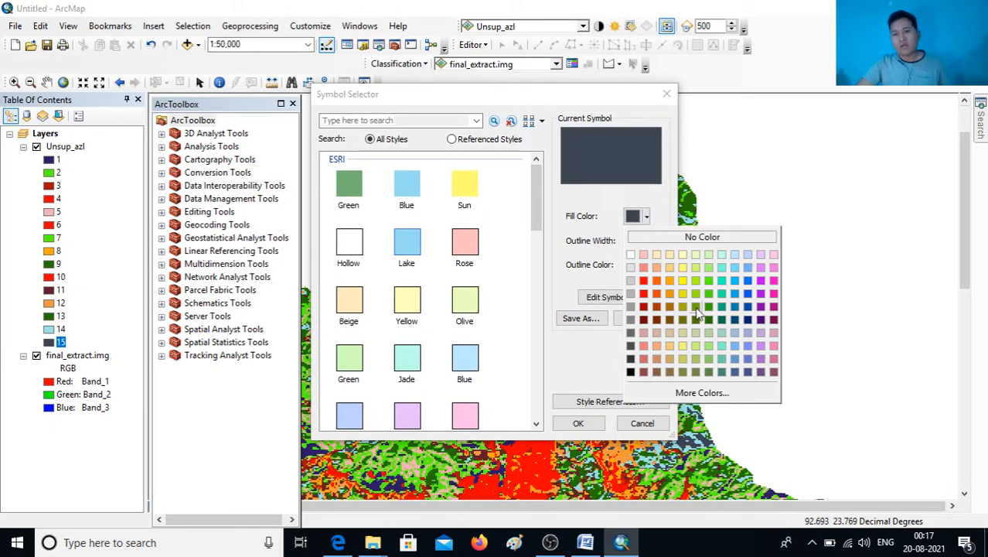
left_click(708, 281)
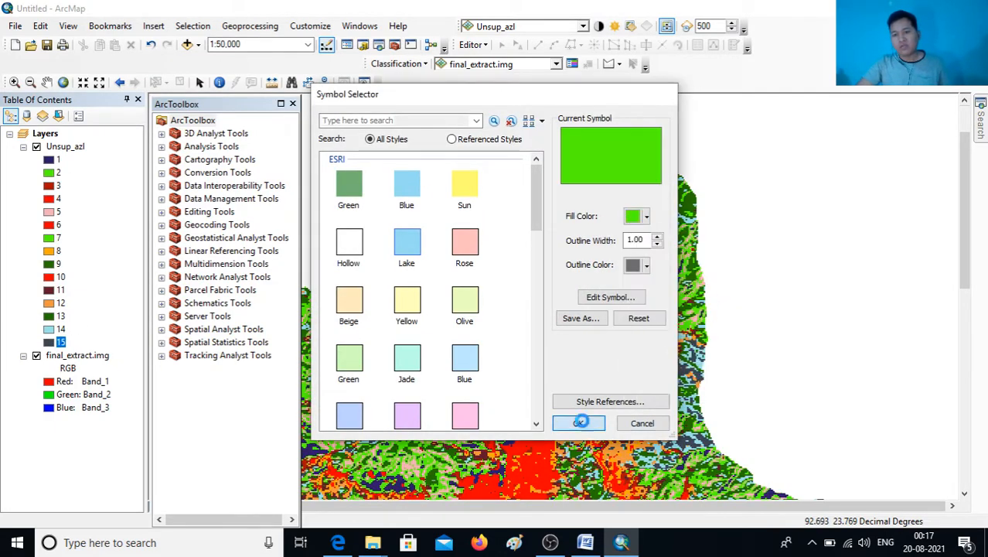
left_click(579, 424)
scroll(581, 395, "up", 2)
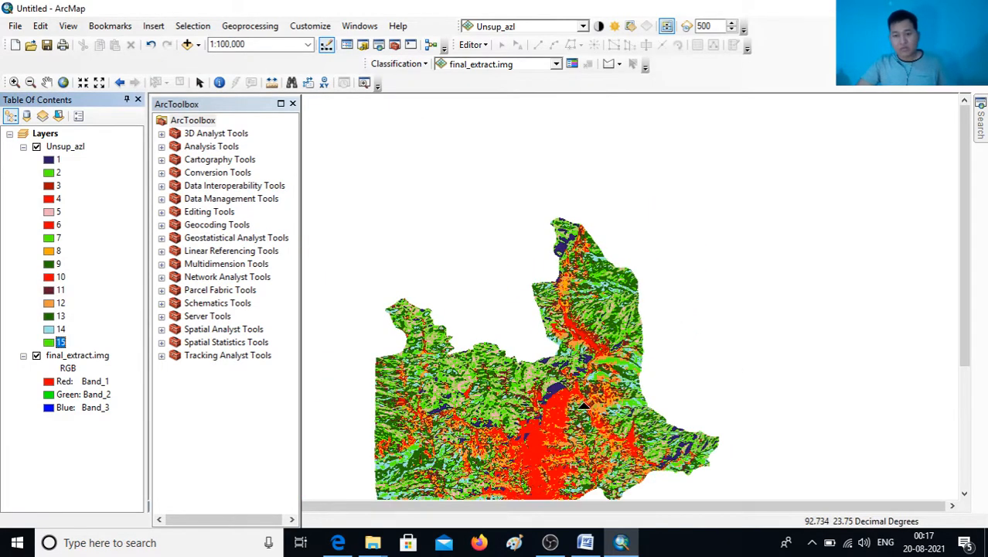
left_click_drag(581, 424, 582, 246)
scroll(546, 316, "down", 2)
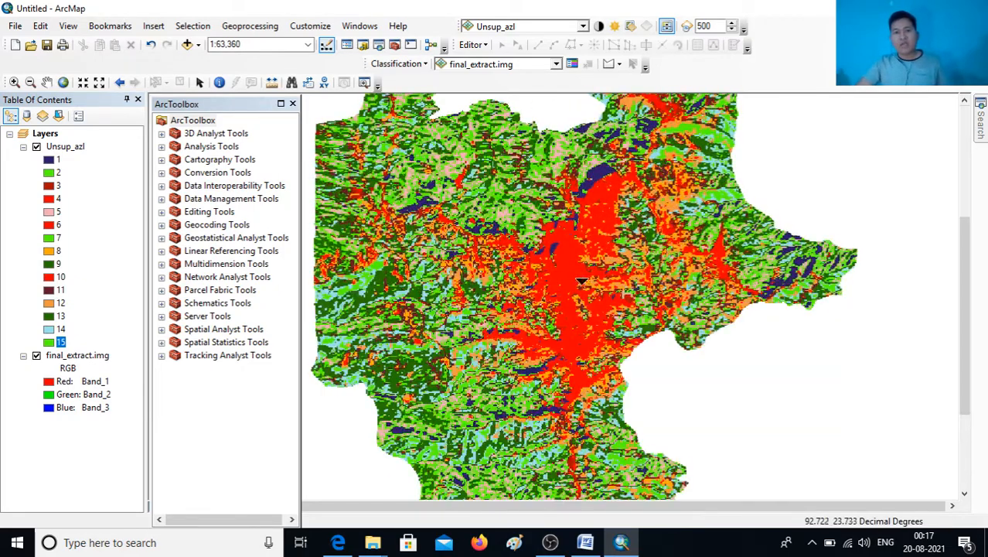
- Check the classes around the central valley and northern area and set the fill color of class 14 to the same bright green as class 7
scroll(480, 241, "down", 1)
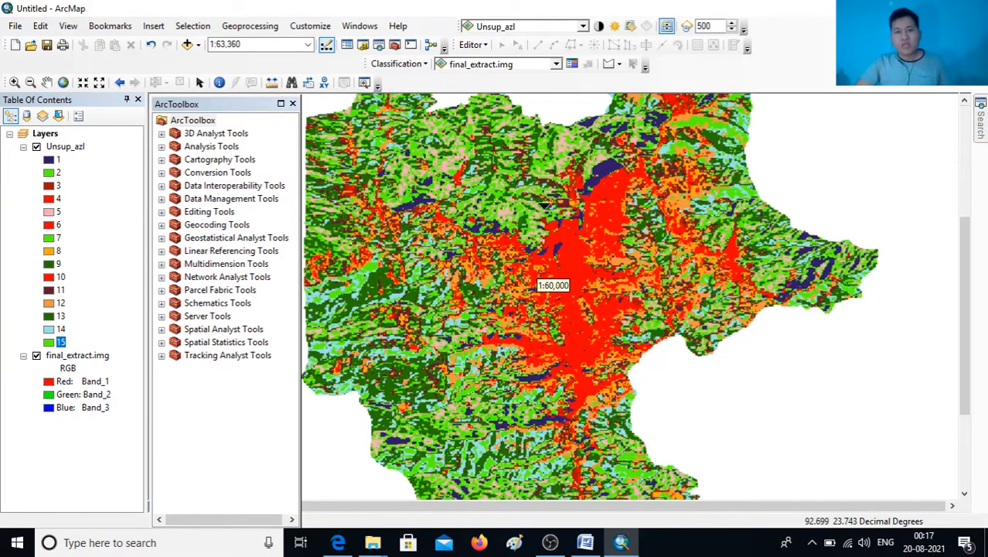
left_click_drag(612, 189, 581, 255)
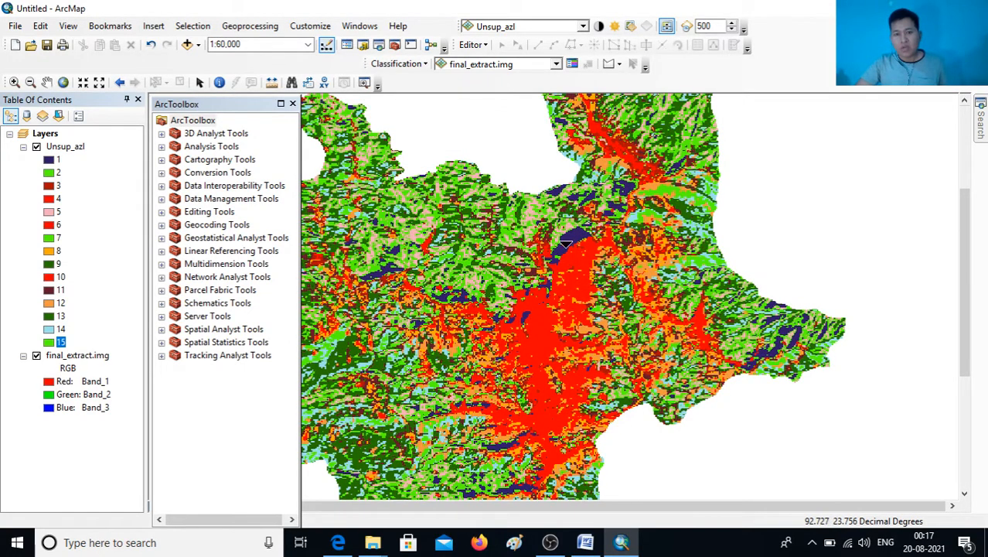
mouse_move(561, 252)
left_mouse_down()
mouse_move(555, 357)
mouse_move(552, 257)
left_mouse_up()
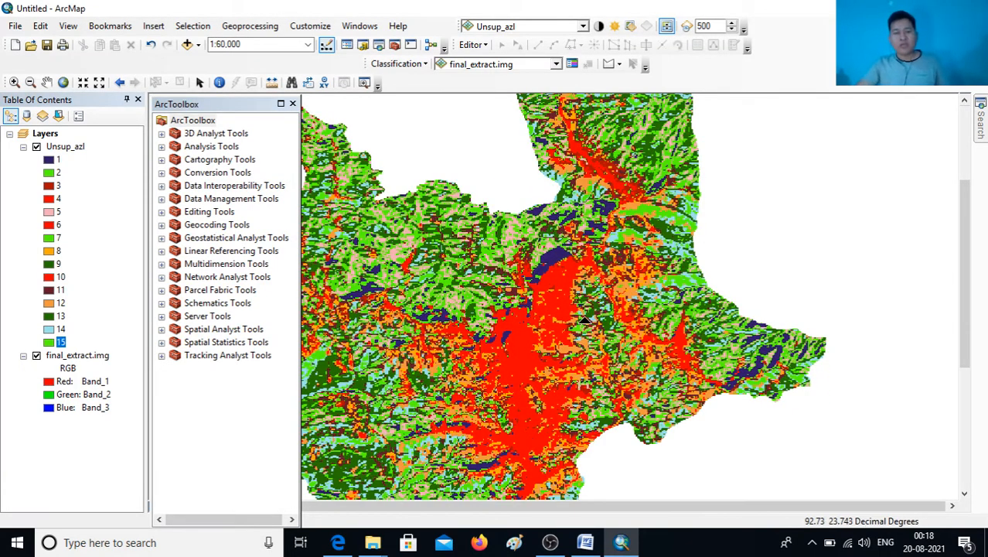
left_click_drag(566, 258, 607, 241)
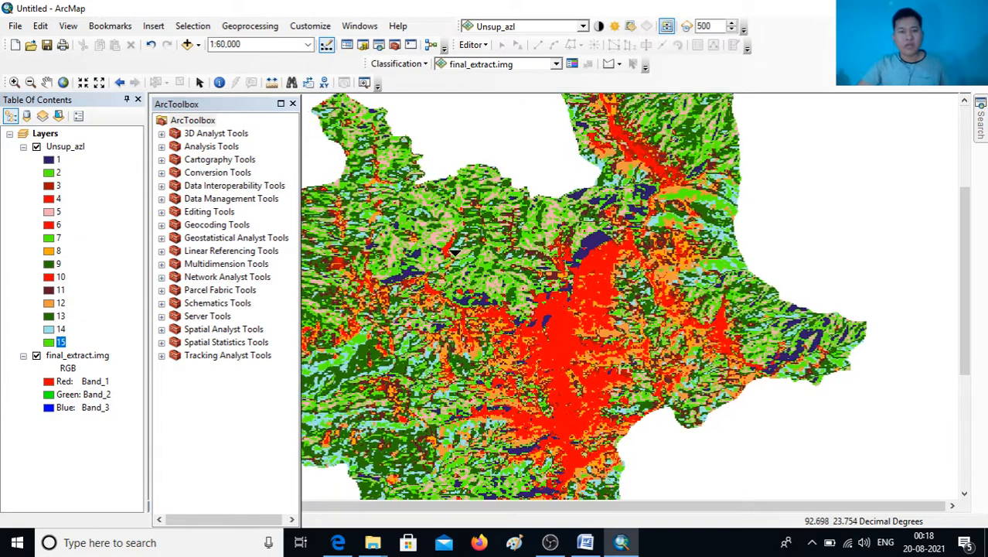
left_click_drag(539, 285, 544, 320)
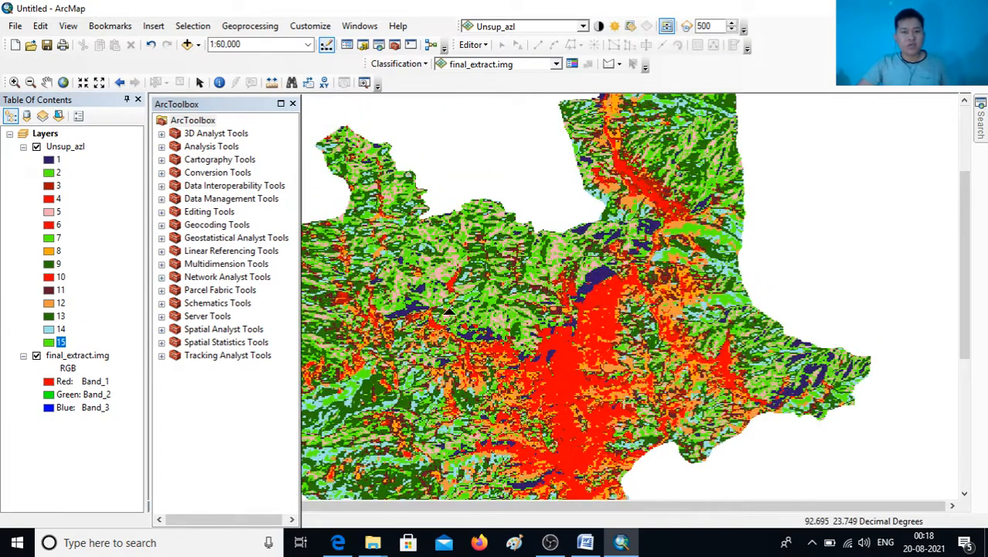
scroll(456, 310, "down", 2)
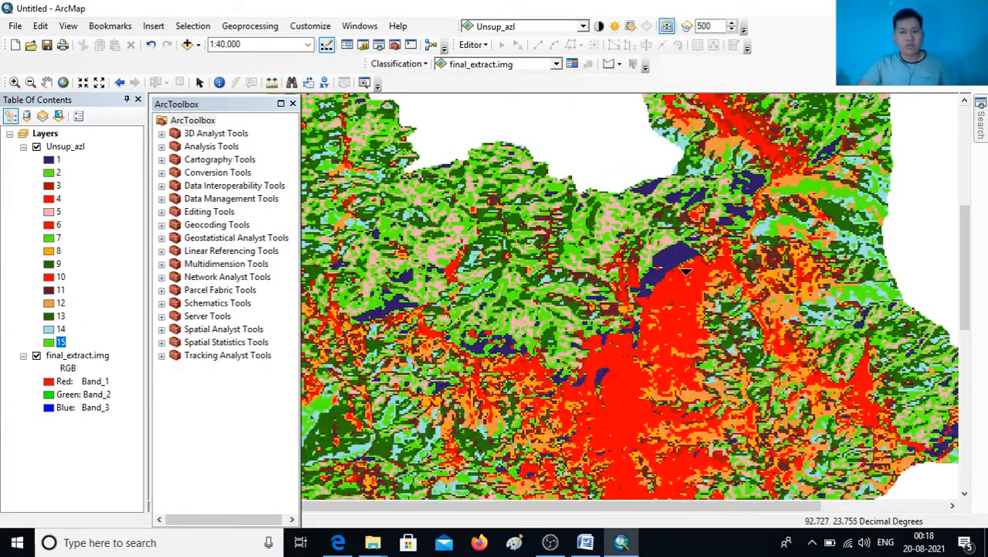
left_click_drag(569, 336, 595, 282)
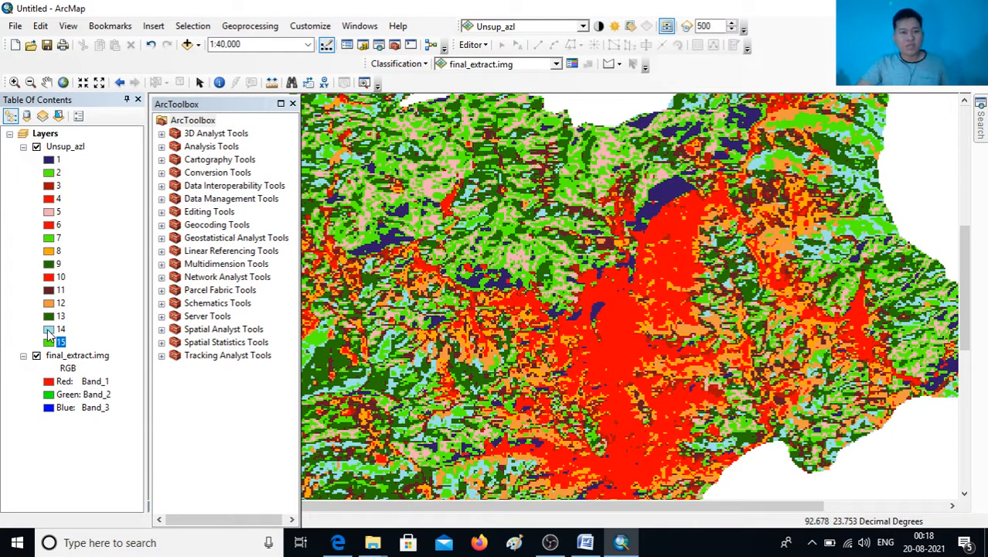
left_click(49, 329)
left_click(639, 216)
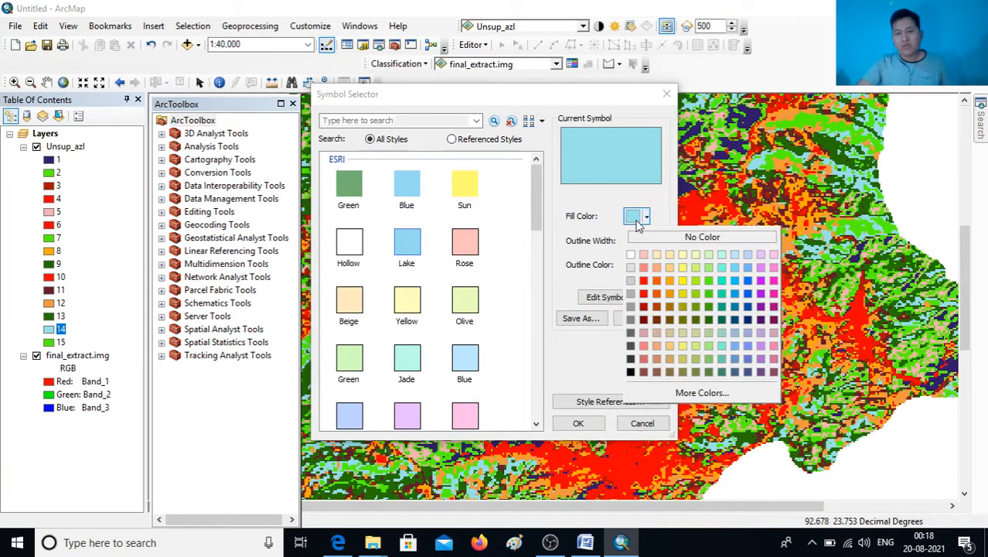
left_click(708, 280)
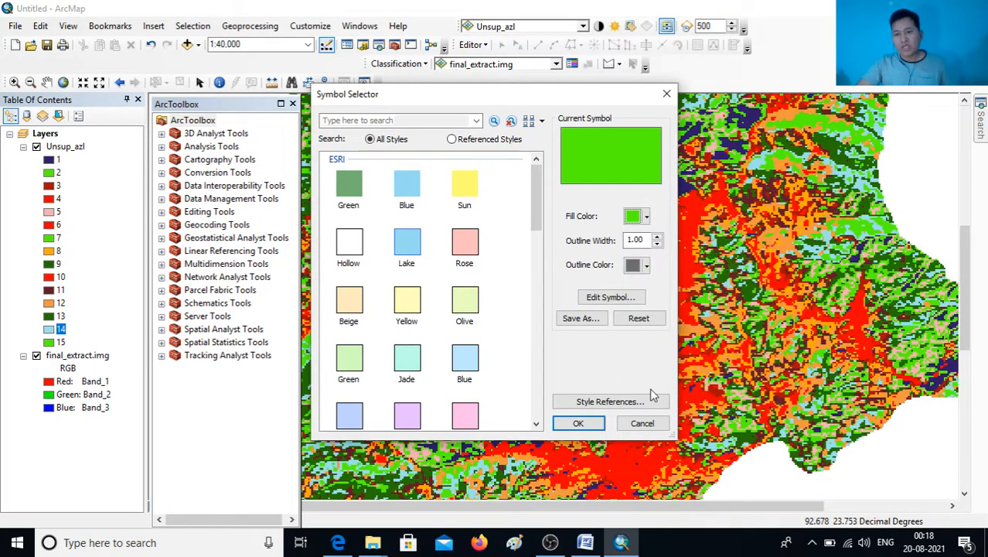
left_click(577, 423)
- Change the fill color of class 5 of Unsup_azl to the same bright green as class 7
scroll(526, 347, "up", 2)
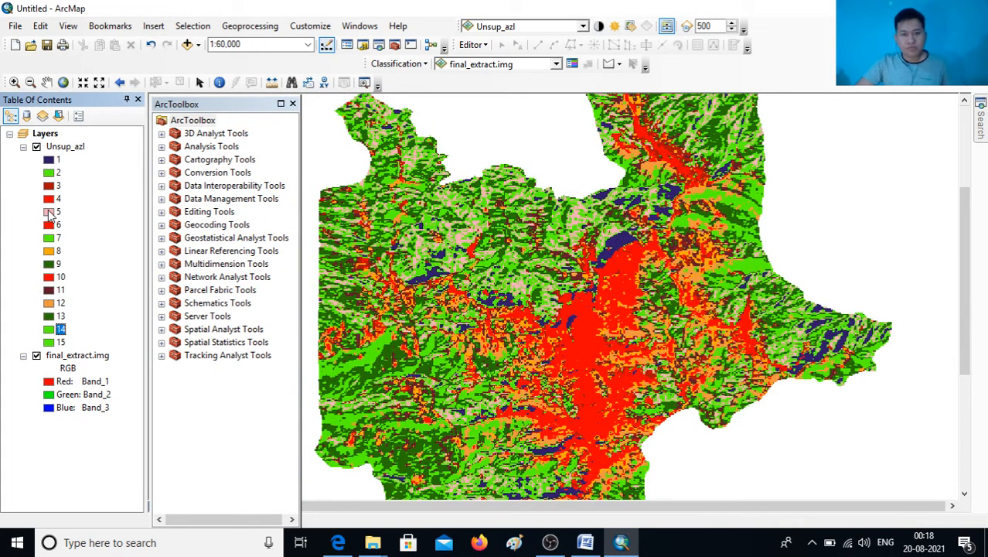
double_click(48, 211)
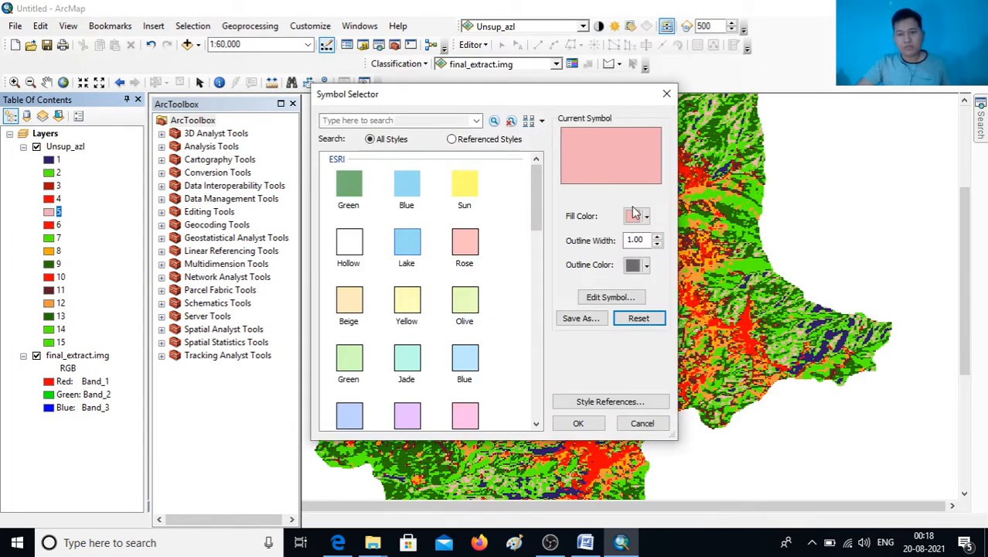
left_click(636, 217)
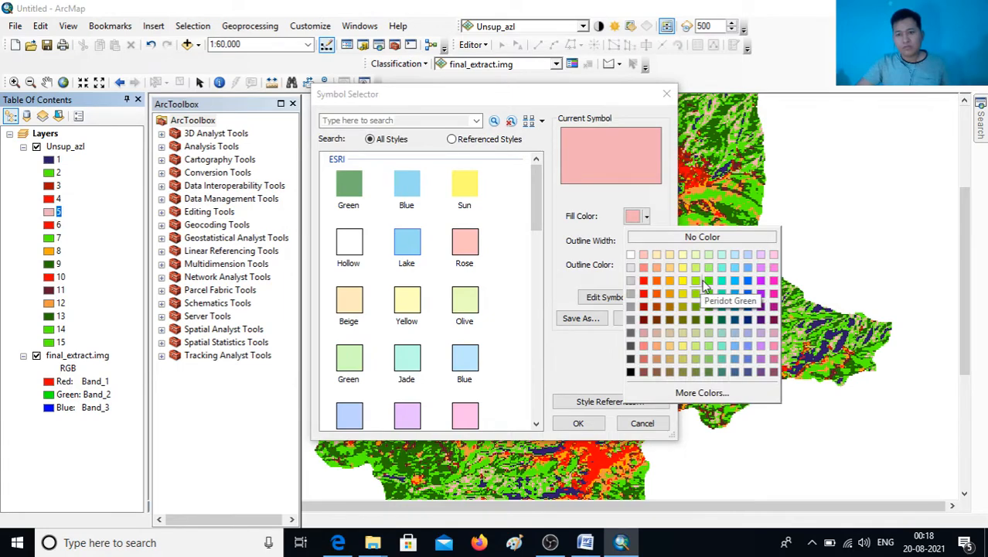
left_click(706, 286)
left_click(580, 422)
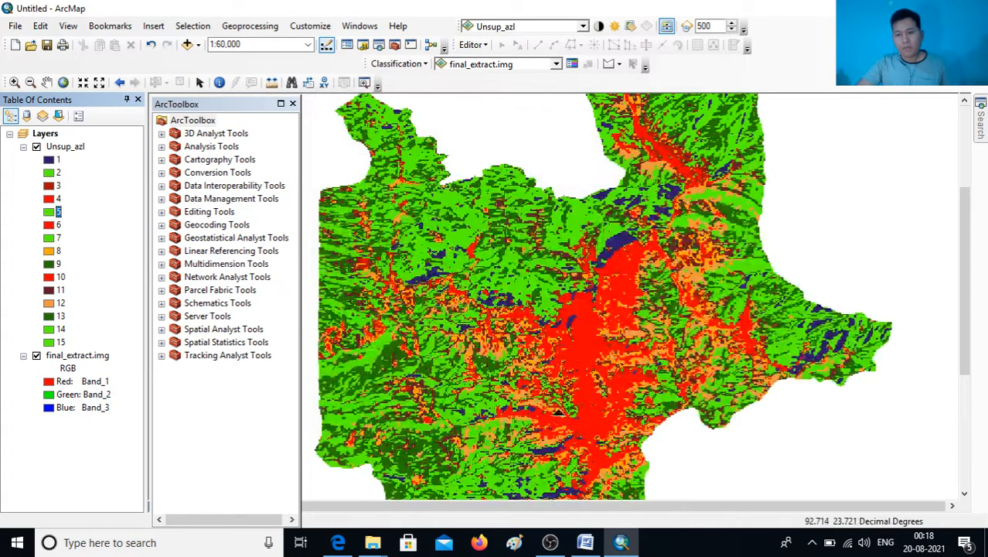
- Inspect the southern part of the map and set the fill color of class 12 to the same bright green as class 7
scroll(572, 328, "up", 1)
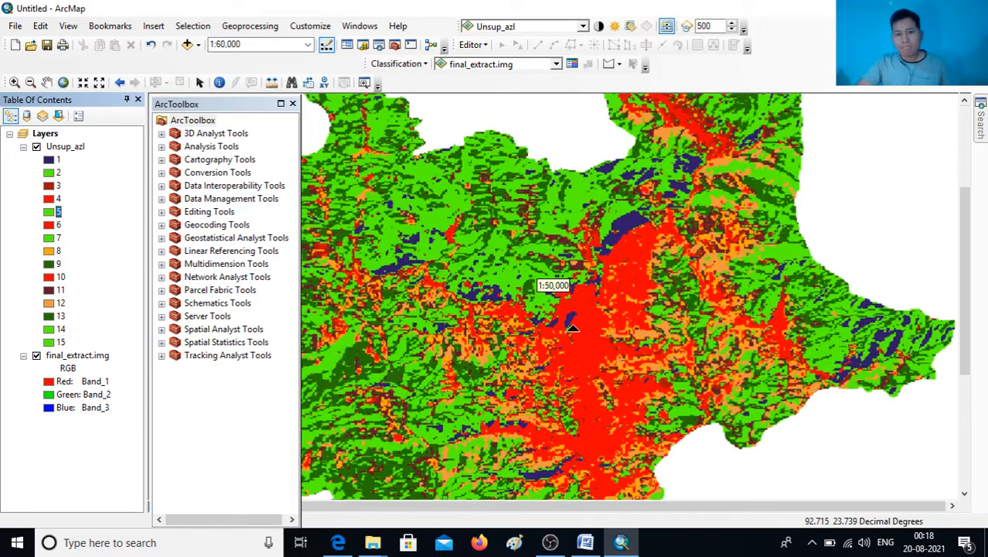
left_click_drag(604, 426, 586, 232)
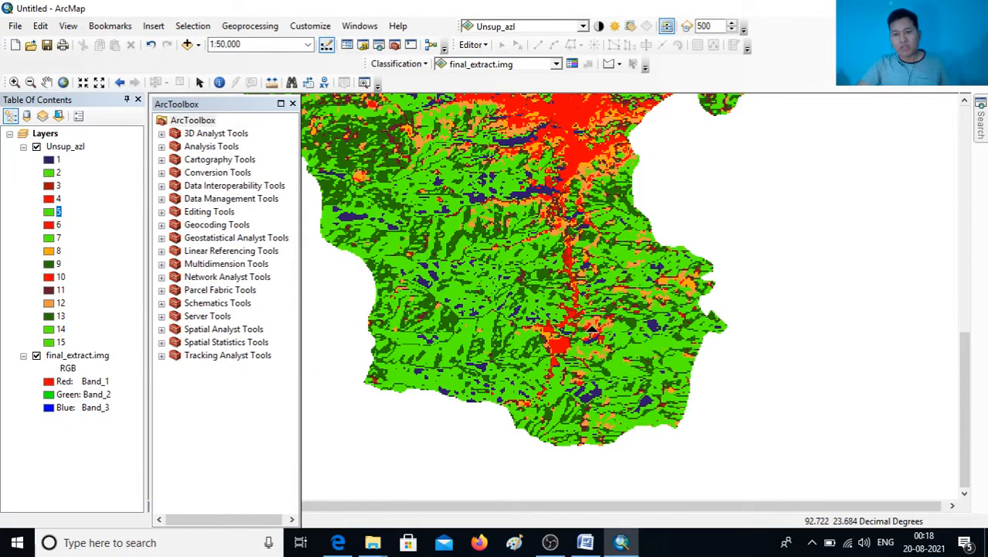
scroll(591, 330, "down", 2)
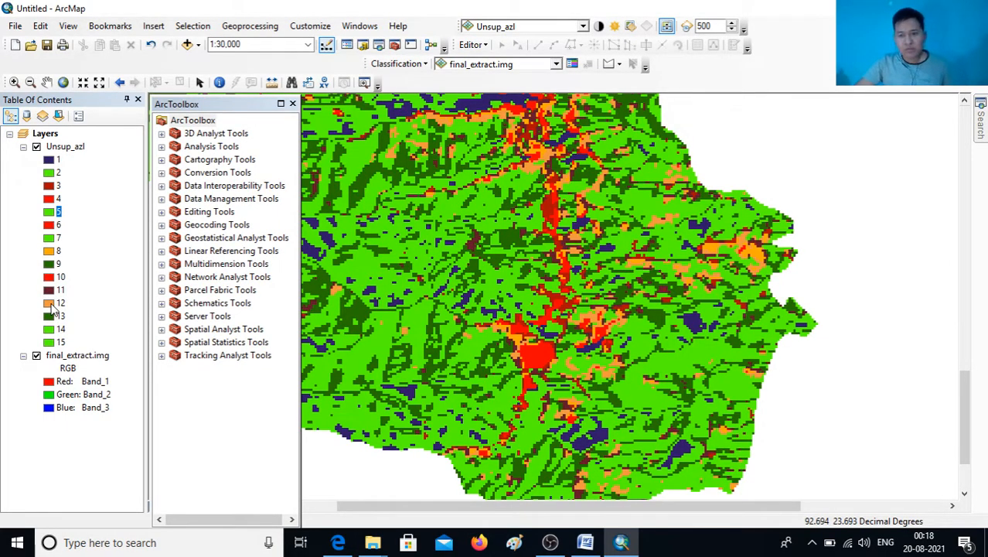
double_click(50, 303)
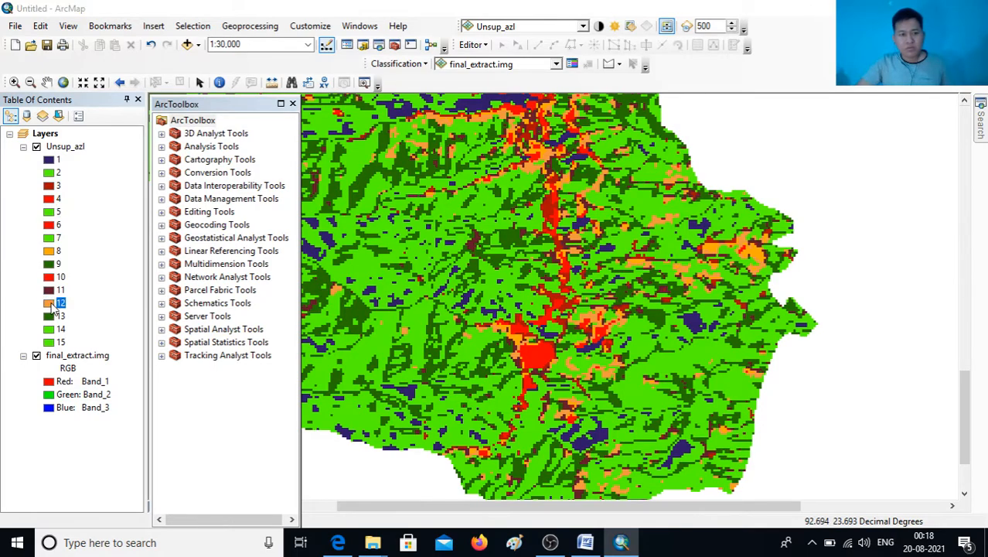
left_click(646, 216)
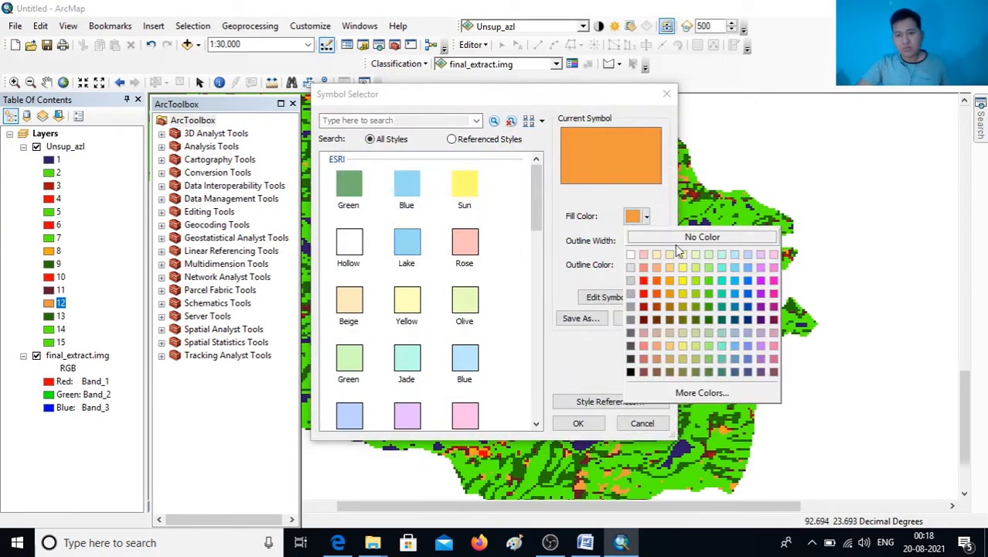
left_click(708, 280)
left_click(579, 423)
- Examine the recolored Unsup_azl classes from the southern part through the central valley and across the whole area
scroll(518, 288, "up", 6)
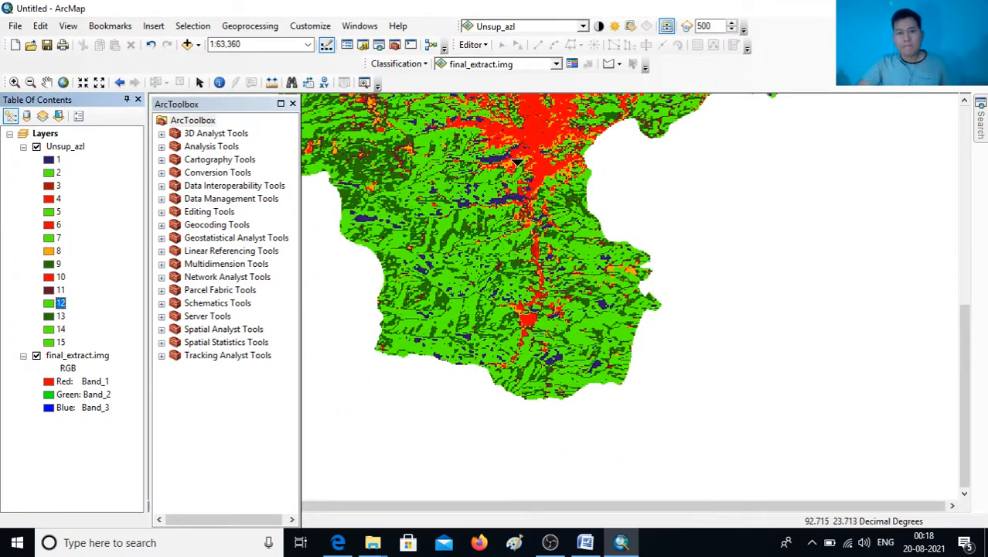
left_click_drag(640, 185, 590, 316)
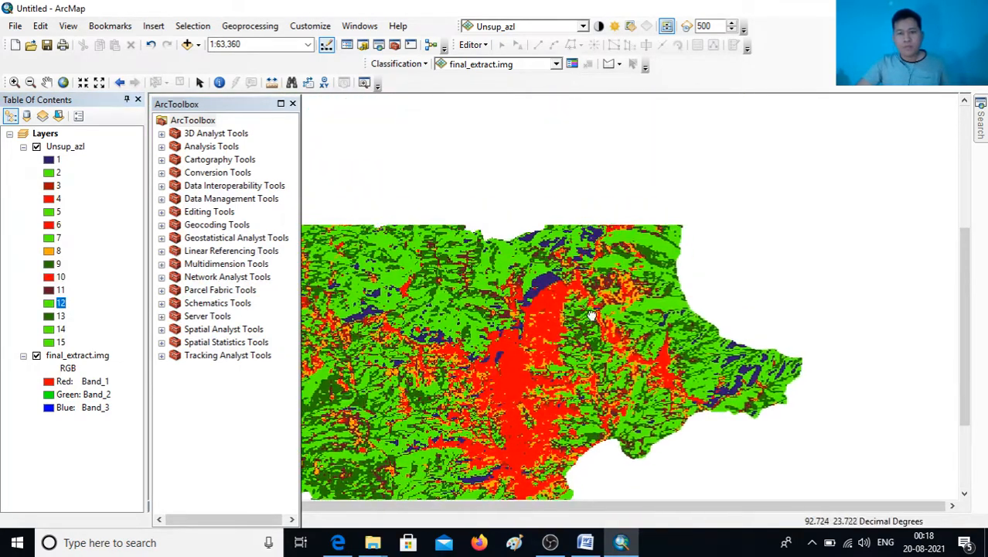
left_click_drag(597, 276, 633, 310)
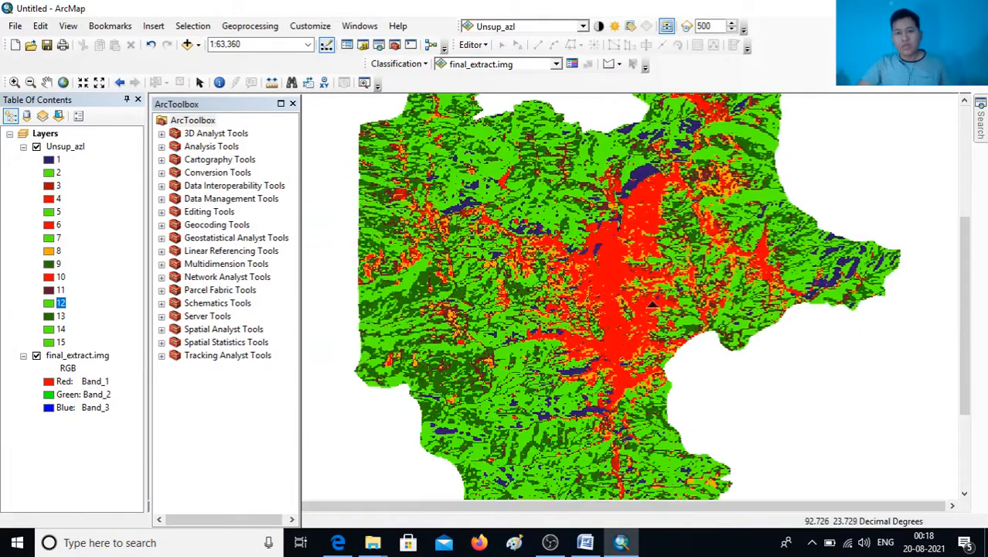
scroll(632, 309, "up", 2)
scroll(654, 305, "down", 2)
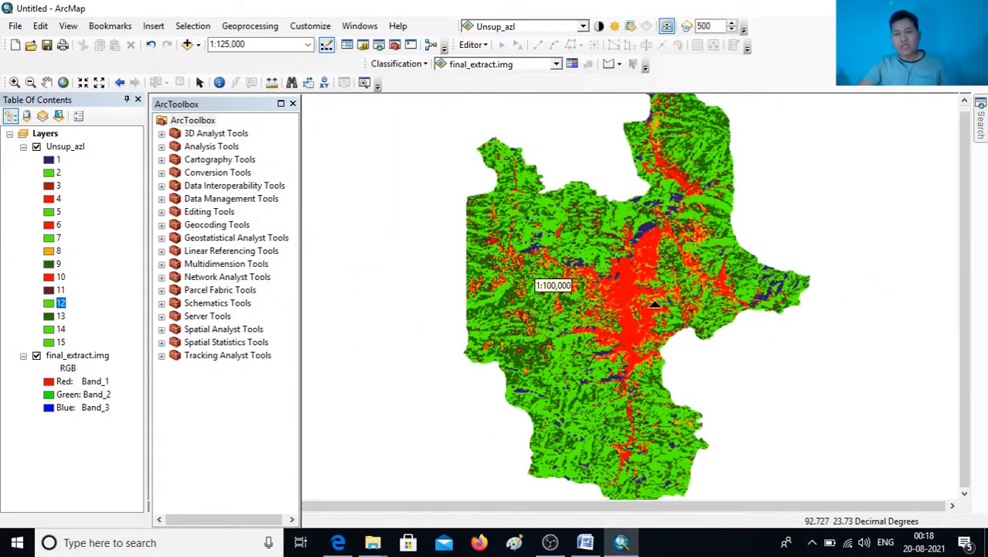
scroll(641, 377, "up", 1)
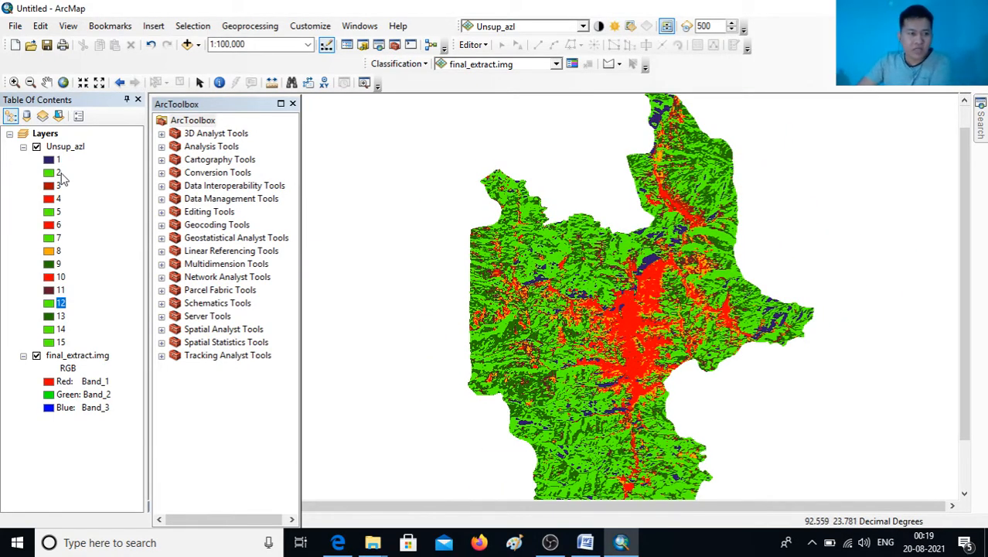
- Expand the Spatial Analyst toolbox and its Reclass toolset to reach the reclassification tools
right_click(68, 148)
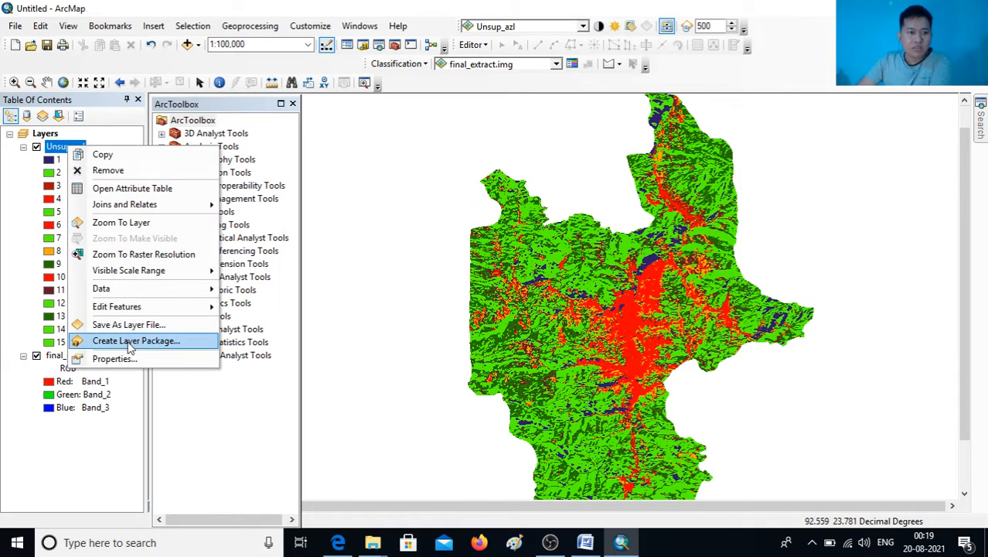
left_click(184, 389)
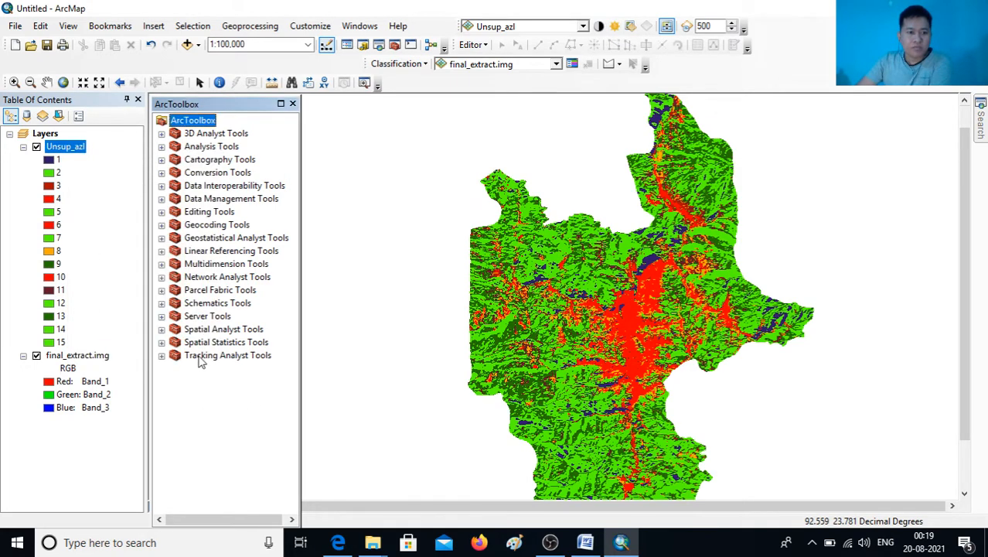
left_click(161, 343)
left_click(162, 342)
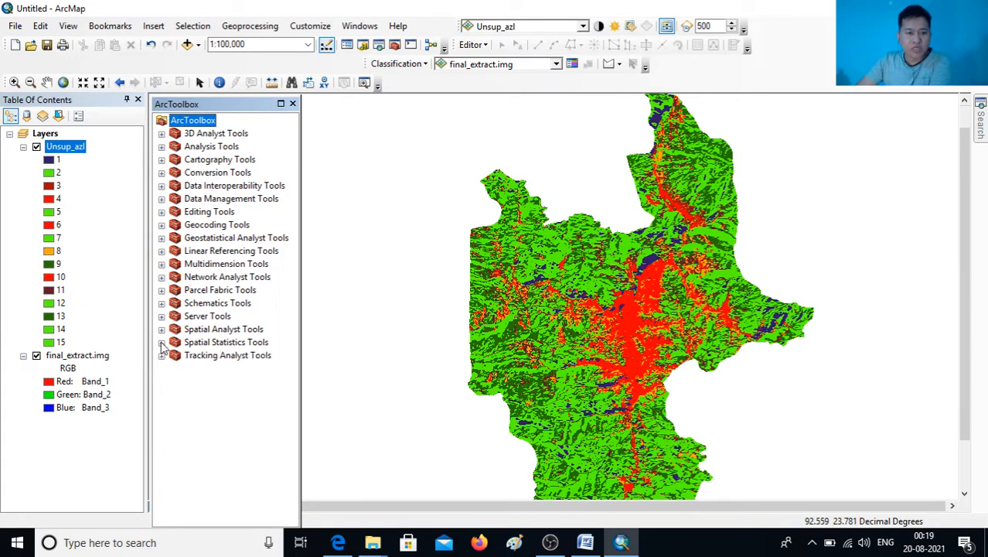
left_click(162, 330)
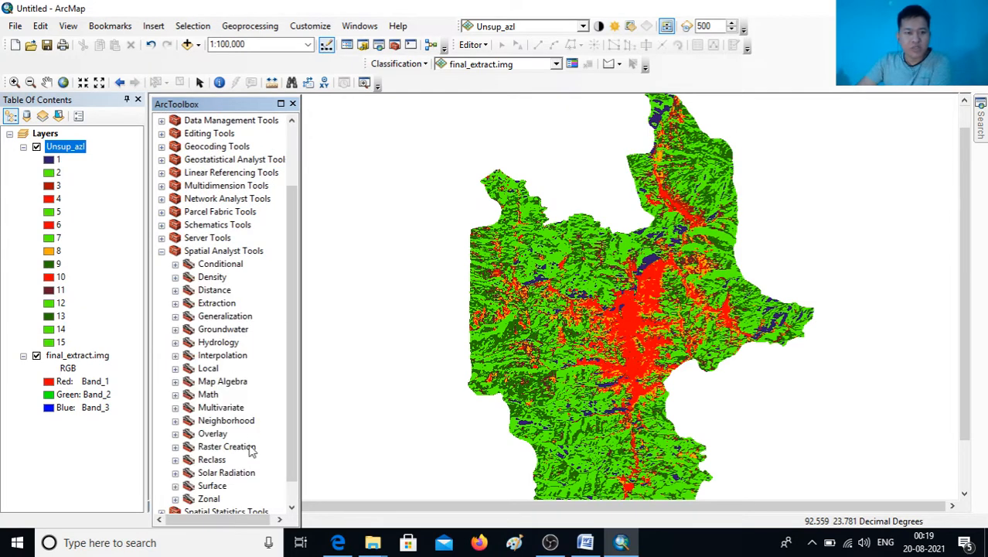
scroll(240, 455, "down", 1)
left_click(175, 434)
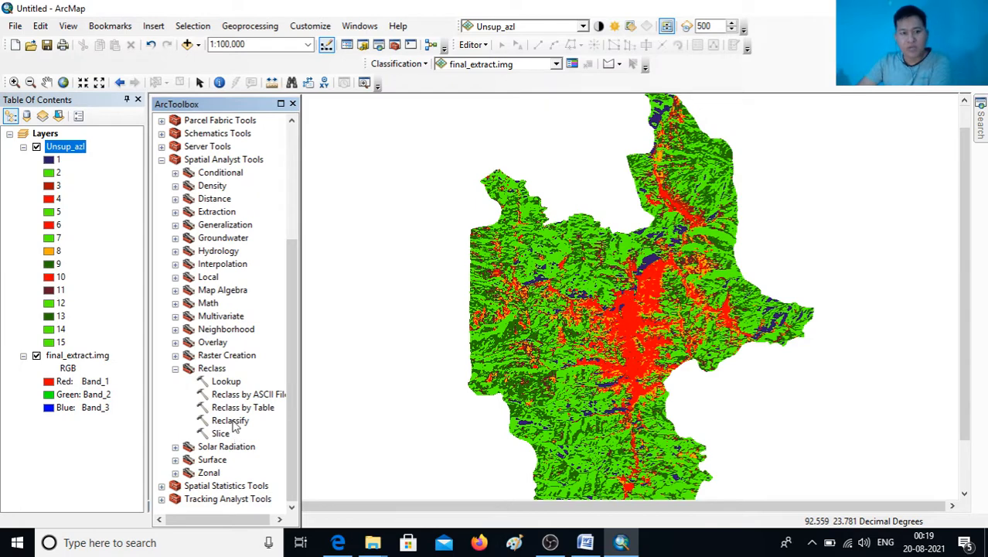
double_click(232, 422)
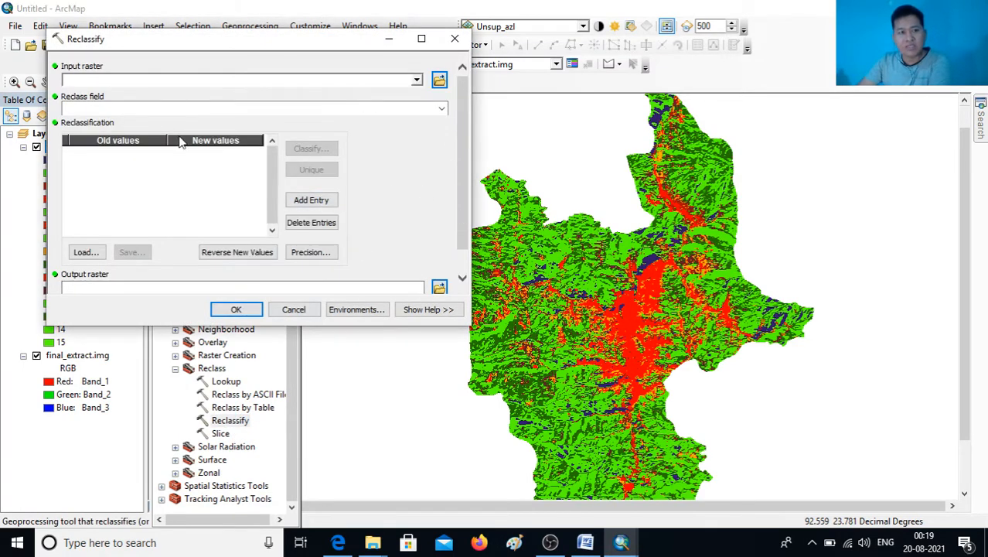
left_click(416, 80)
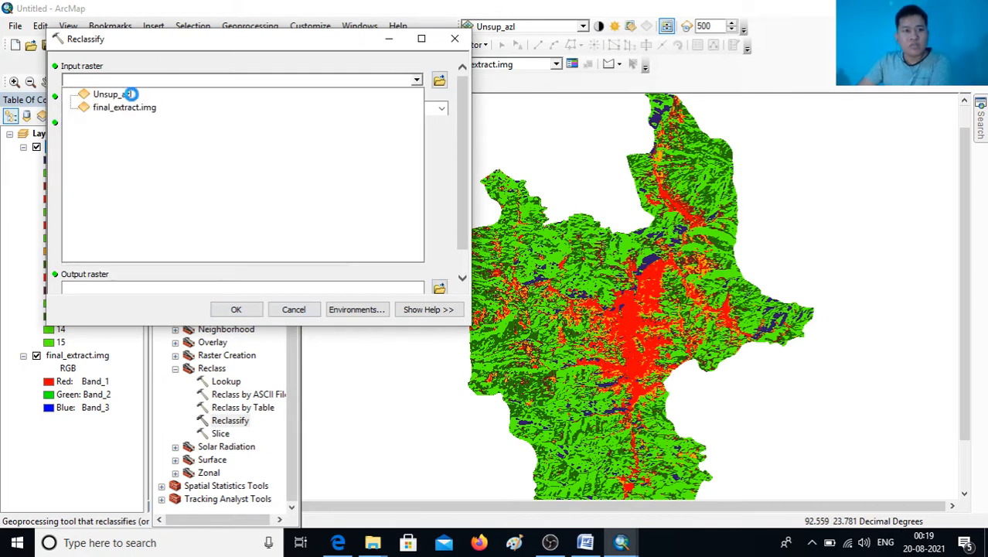
left_click(126, 94)
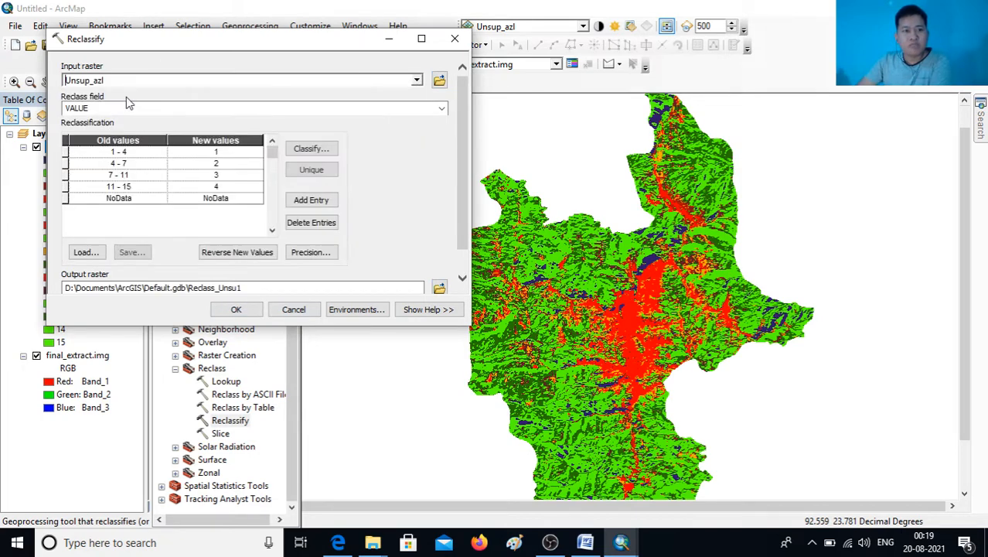
left_click(442, 110)
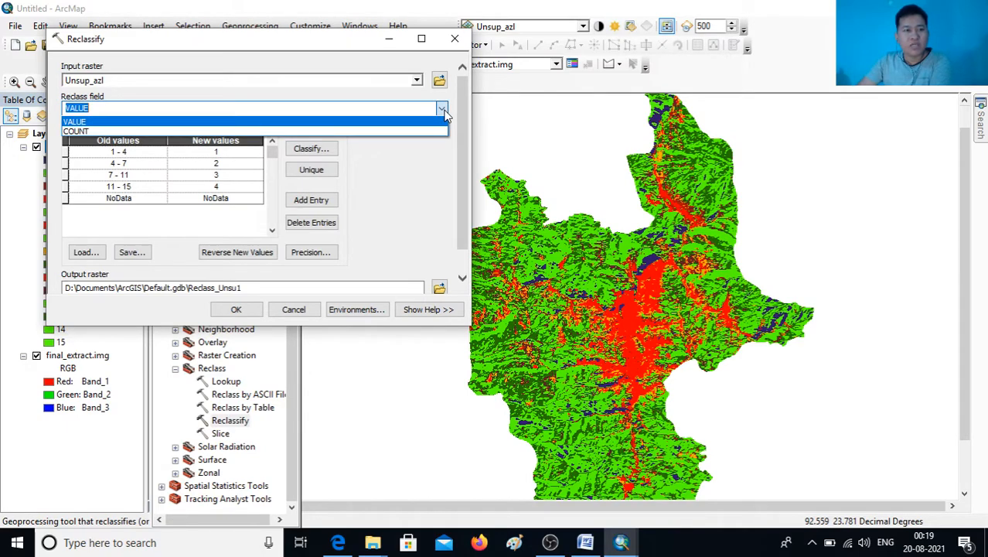
left_click(89, 109)
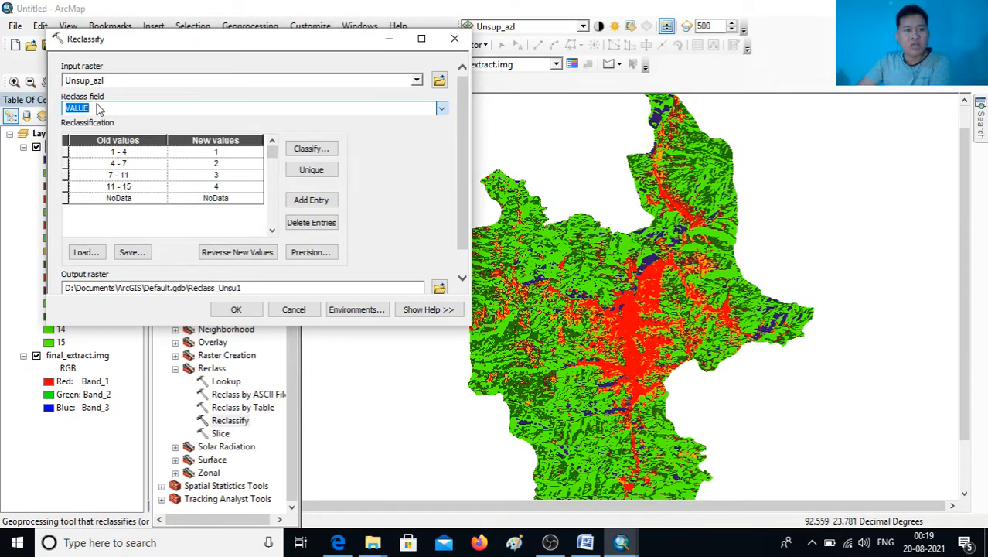
left_click_drag(240, 50, 311, 58)
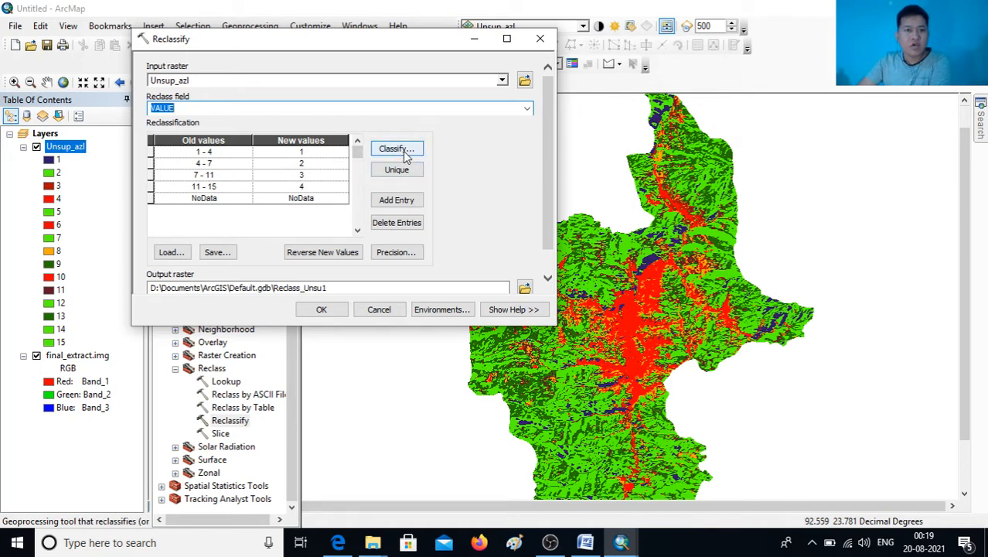
left_click(540, 39)
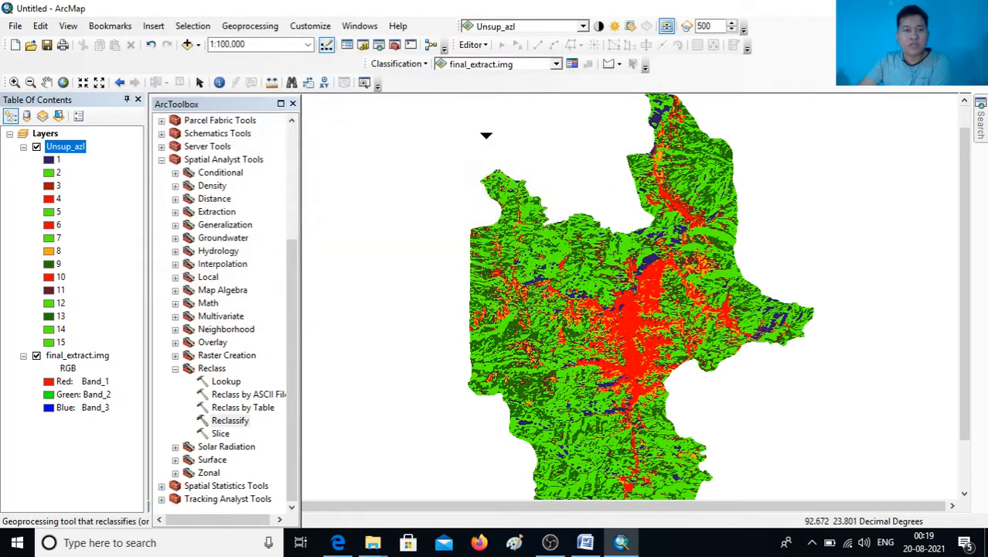
- Change the fill color of class 11 of Unsup_azl to dark brown
scroll(669, 313, "down", 1)
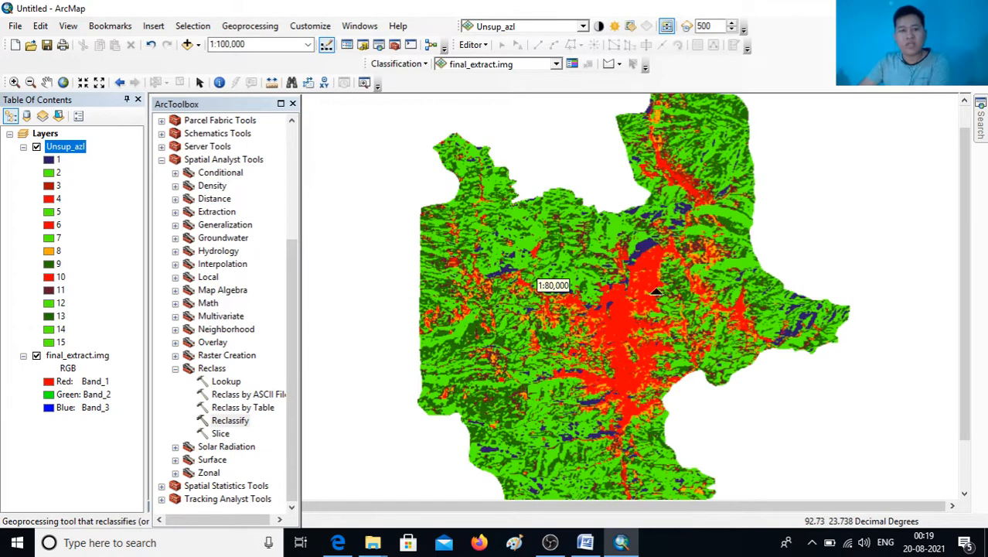
right_click(70, 151)
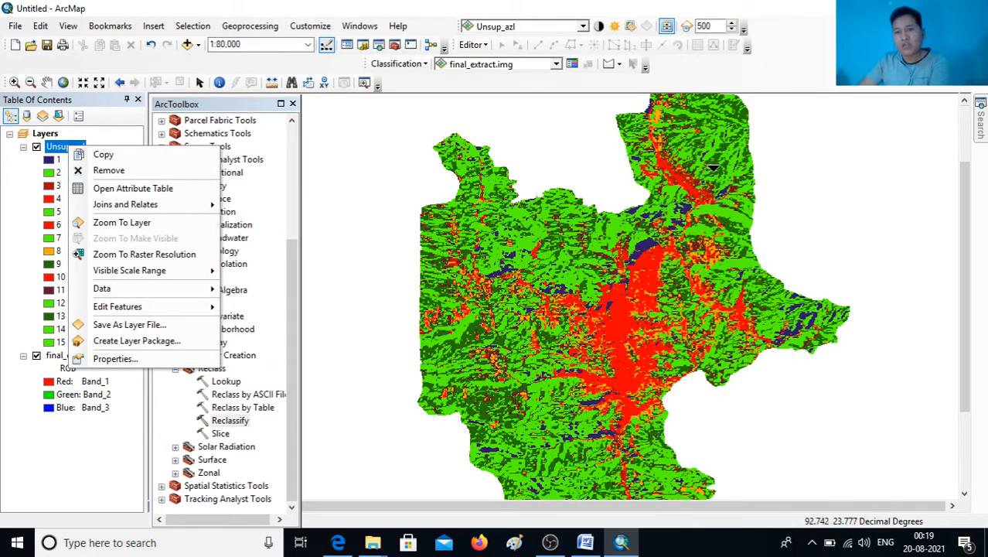
left_click(48, 290)
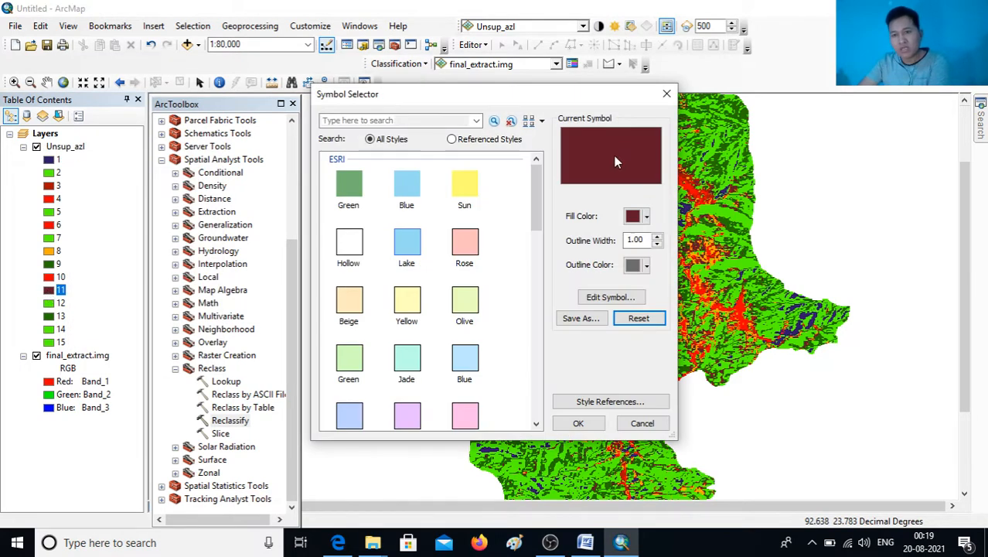
left_click_drag(610, 96, 500, 97)
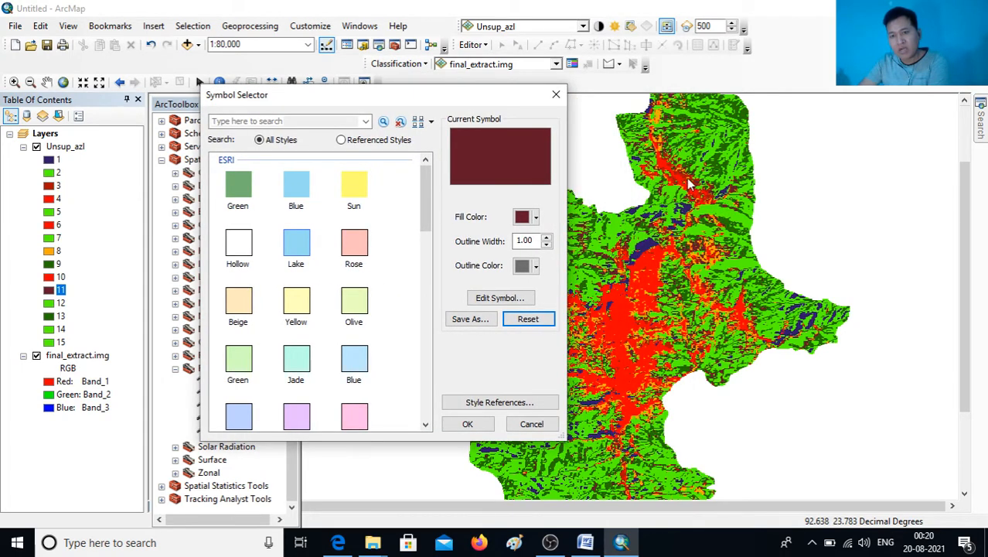
left_click_drag(475, 104, 403, 111)
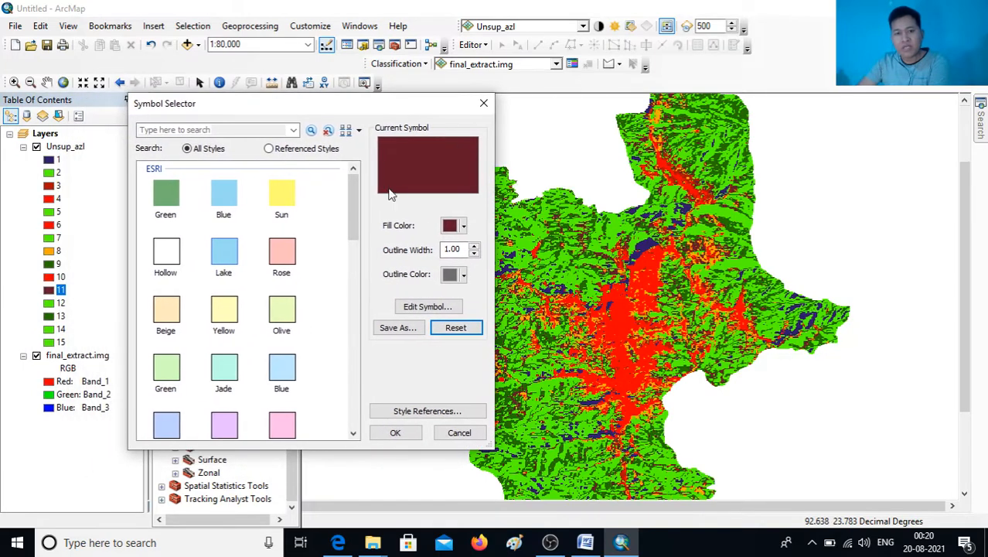
left_click(453, 228)
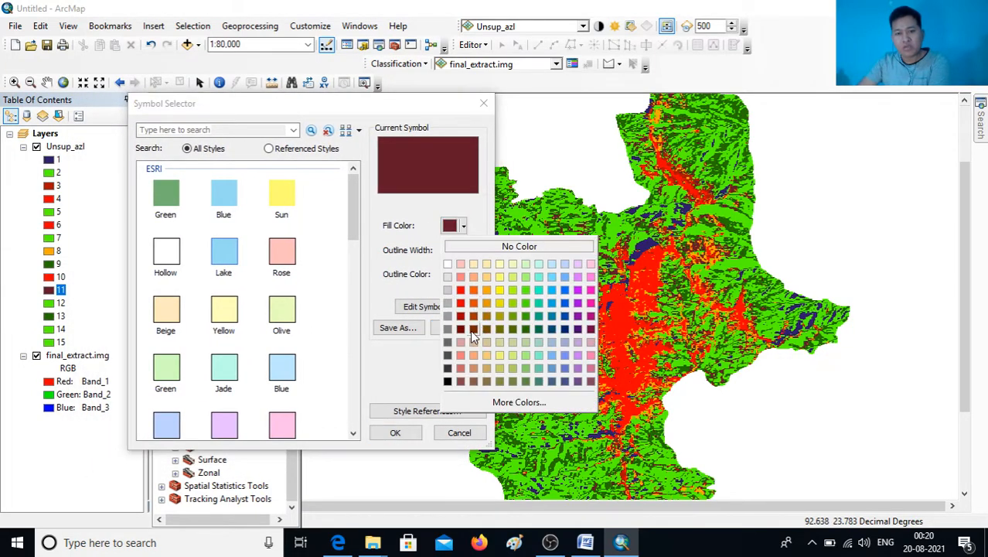
left_click(474, 328)
left_click(390, 435)
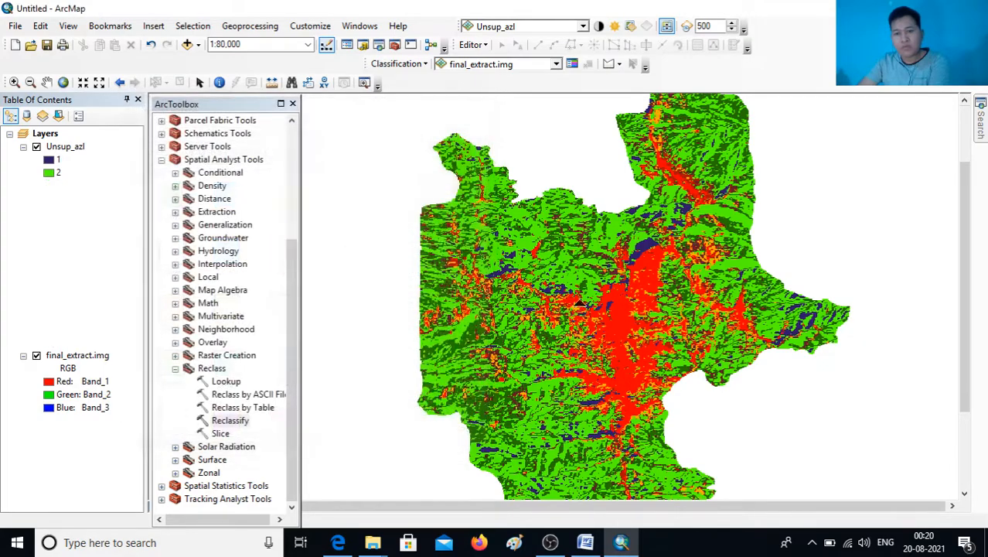
- Inspect the central valley and try bright red as the fill color of class 1 of Unsup_azl
scroll(541, 283, "up", 3)
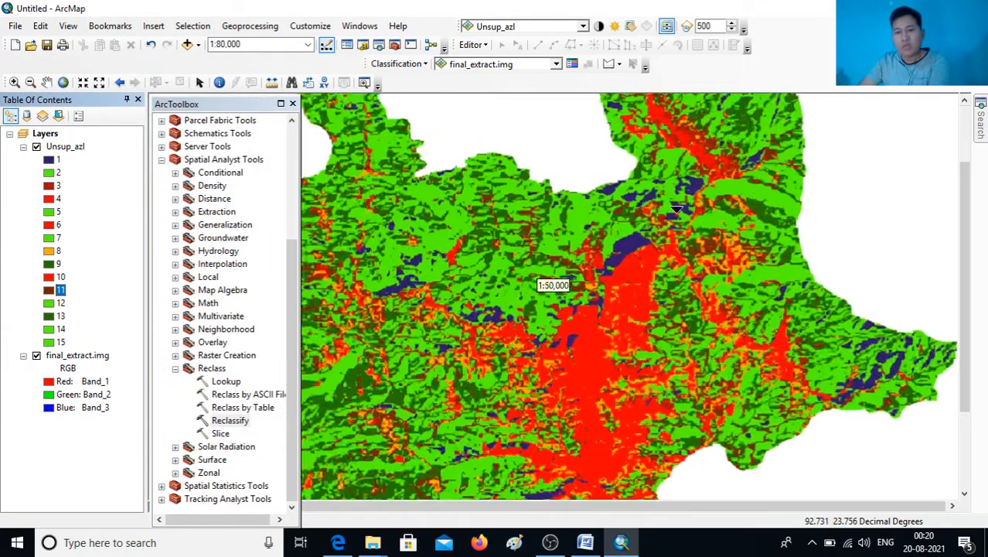
scroll(545, 284, "down", 2)
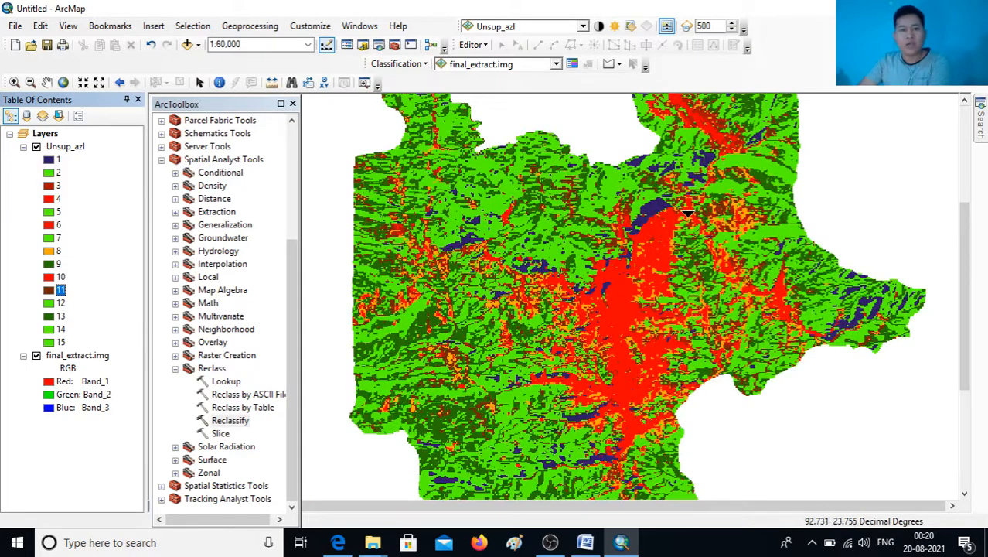
scroll(698, 290, "down", 2)
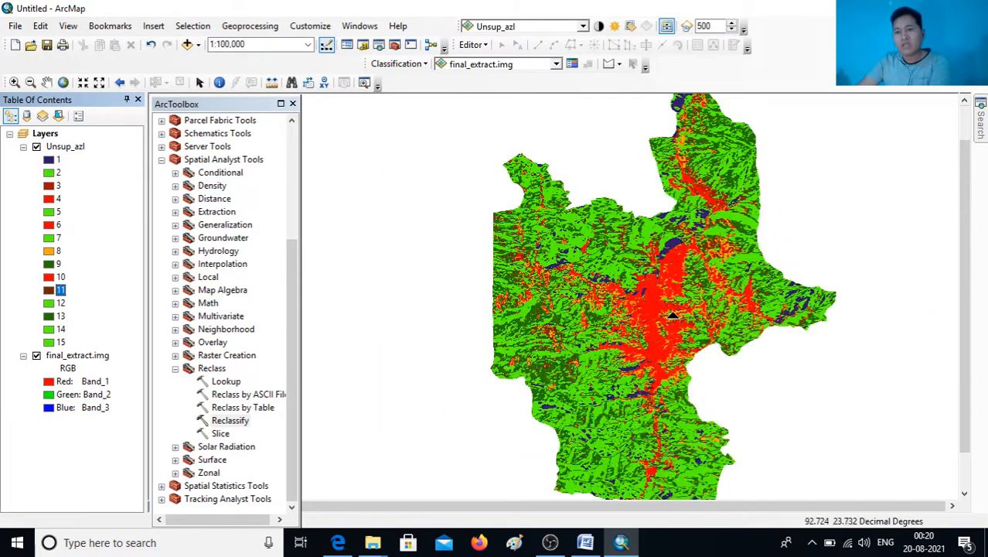
scroll(681, 228, "up", 1)
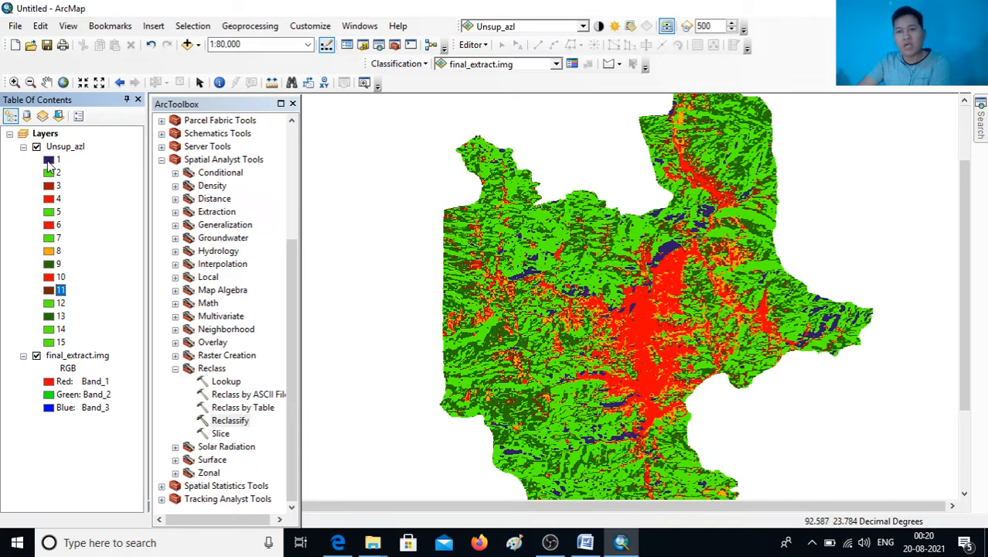
left_click(49, 160)
left_click(452, 227)
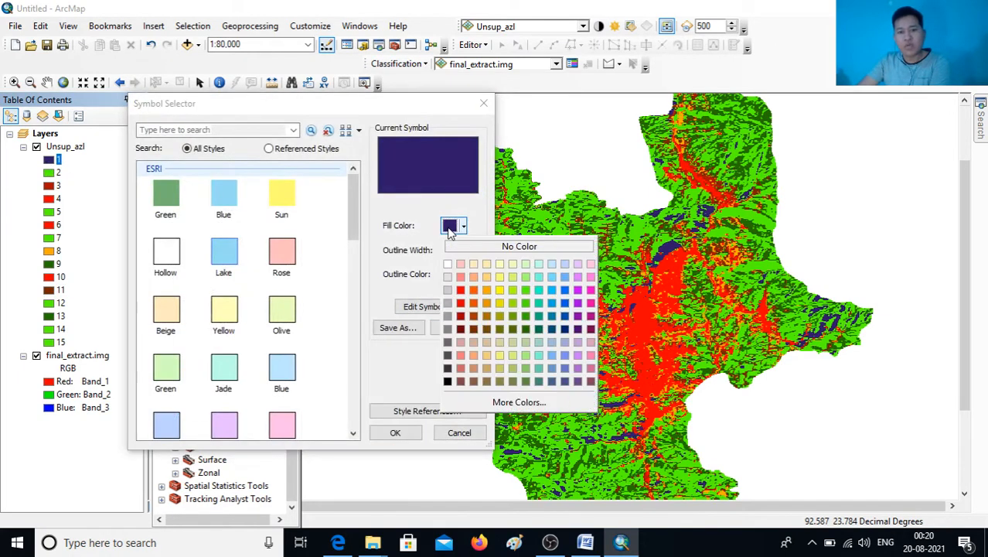
left_click(460, 291)
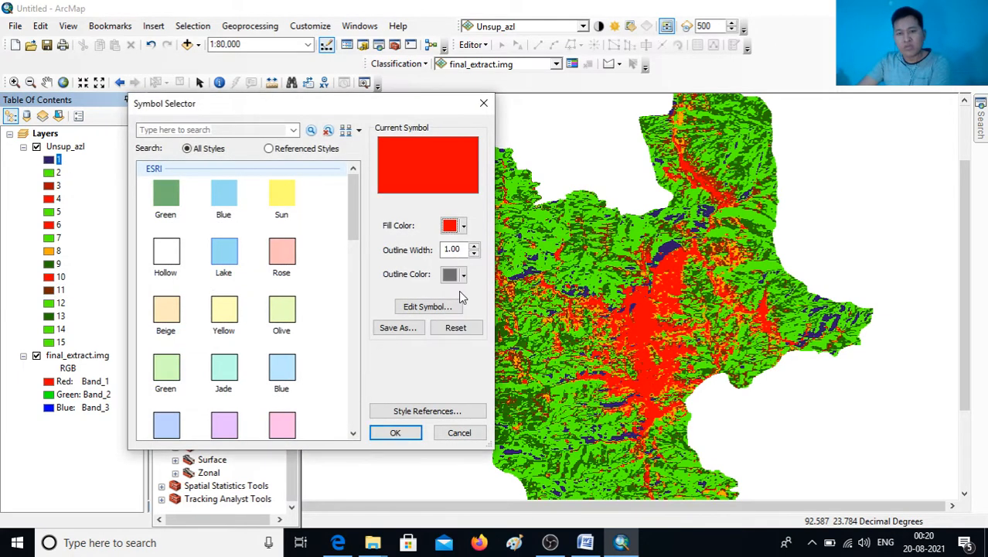
left_click(396, 433)
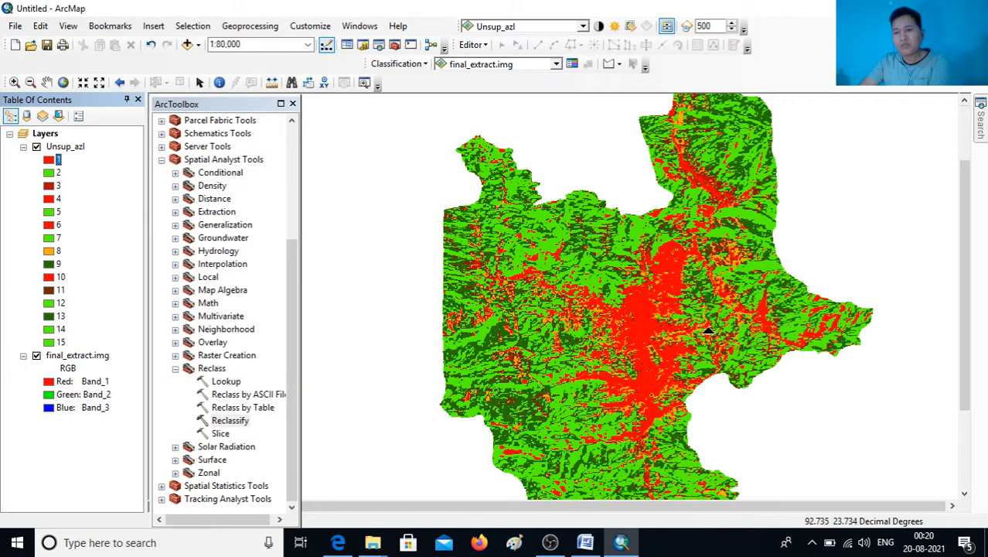
- Set the fill color of class 1 of Unsup_azl to bright purple
scroll(740, 313, "down", 1)
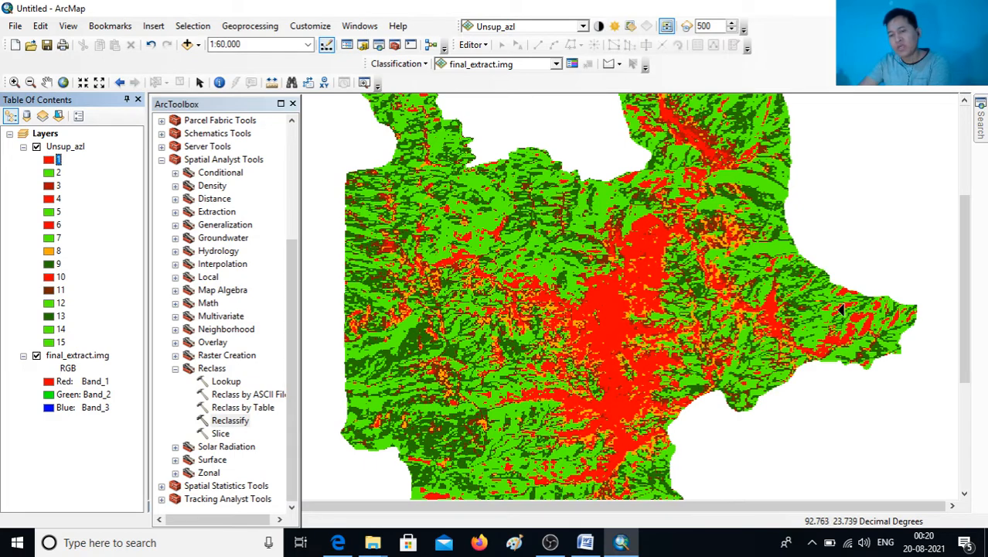
left_click(49, 160)
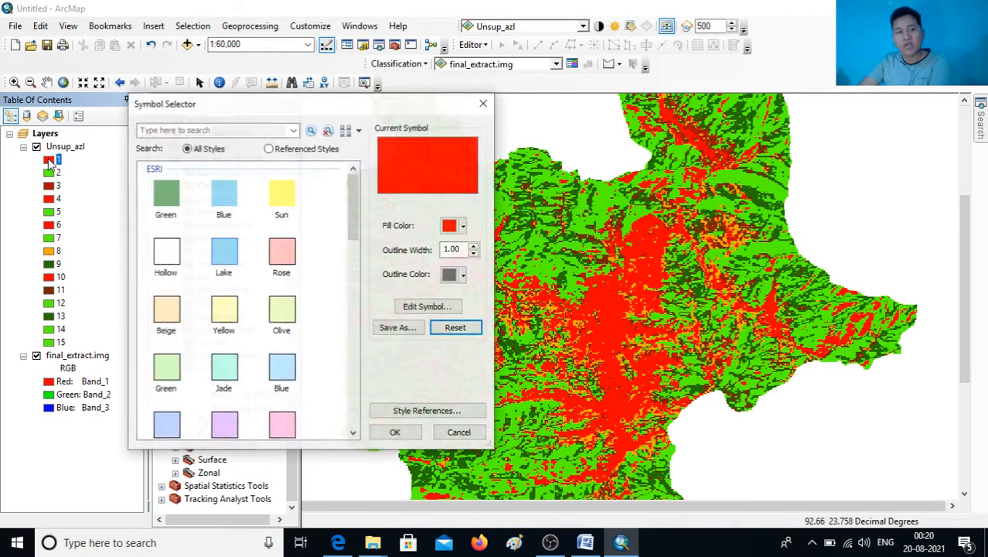
left_click(452, 225)
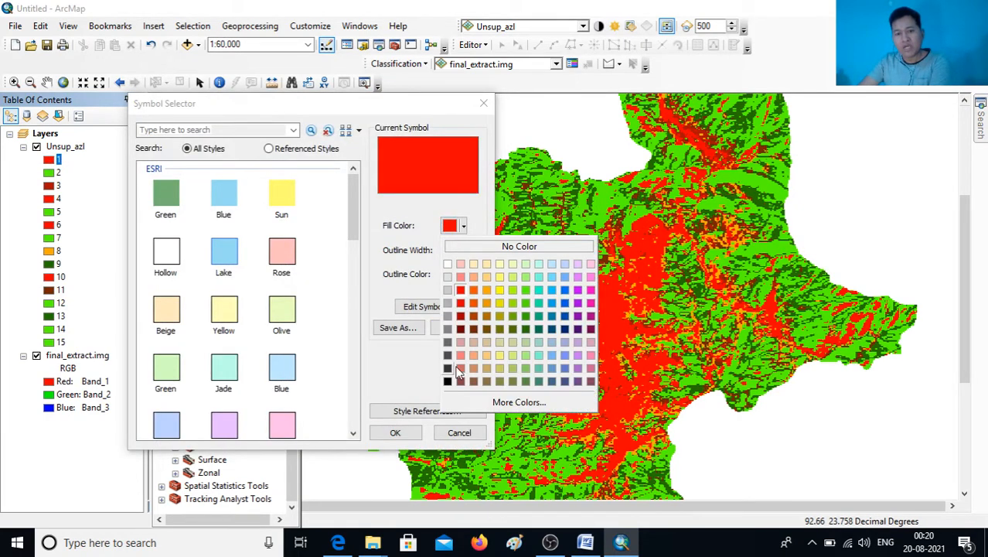
left_click(578, 291)
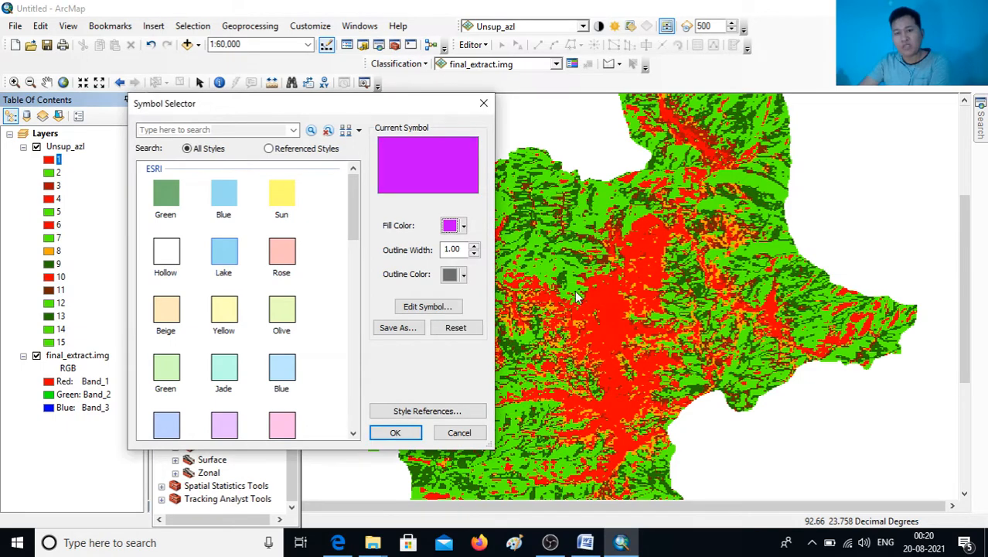
left_click(395, 433)
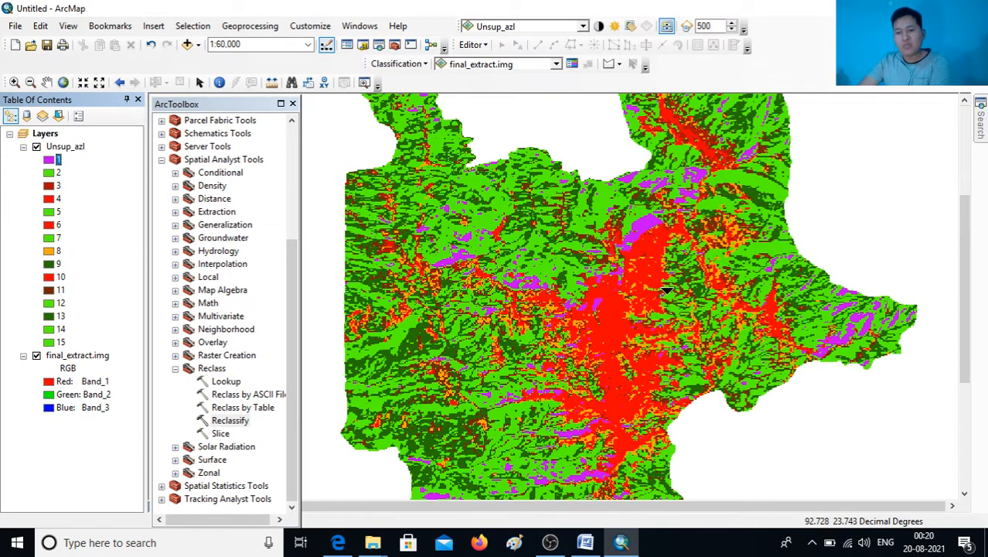
- Review the whole recolored map and collapse the Reclass toolset and the Spatial Analyst toolbox
scroll(666, 292, "down", 3)
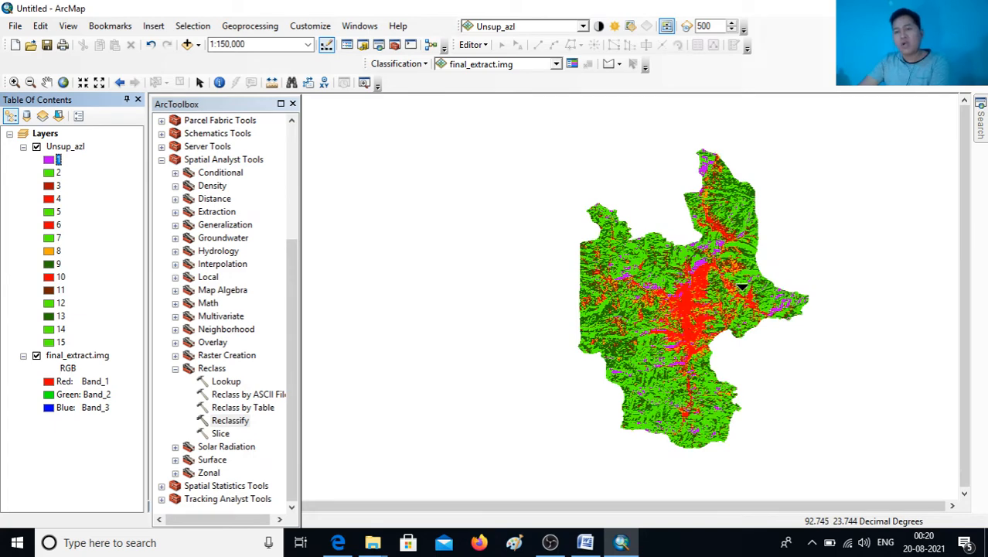
scroll(738, 288, "up", 1)
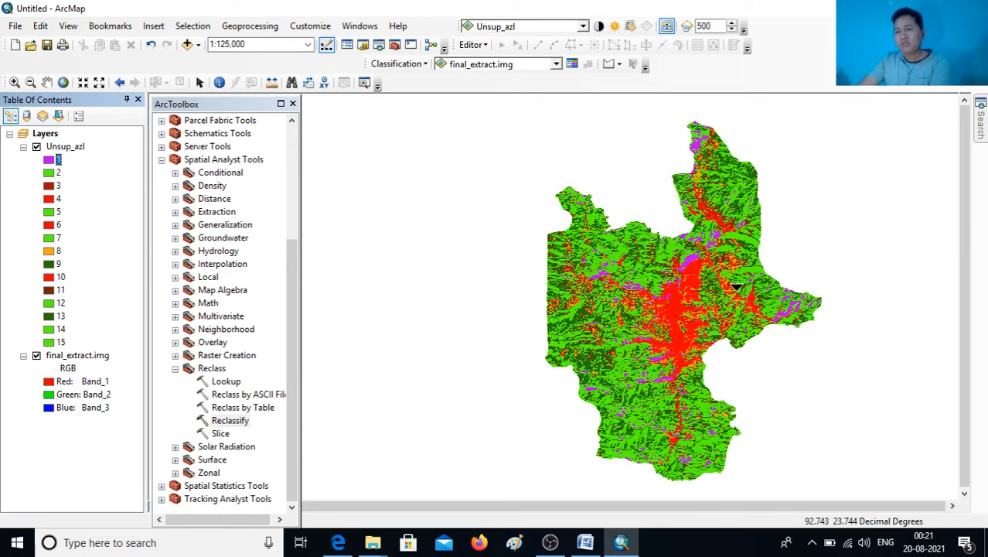
scroll(739, 285, "up", 2)
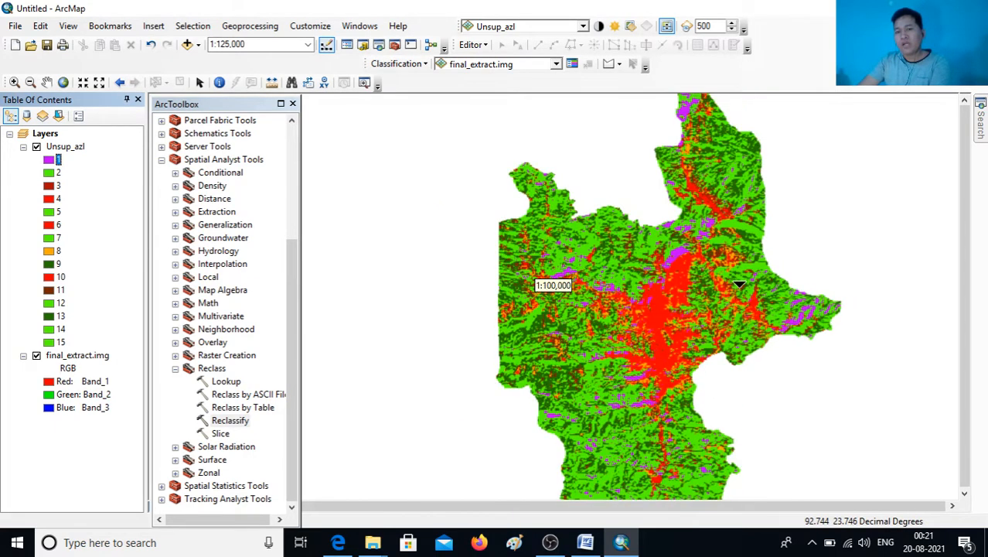
scroll(739, 284, "down", 2)
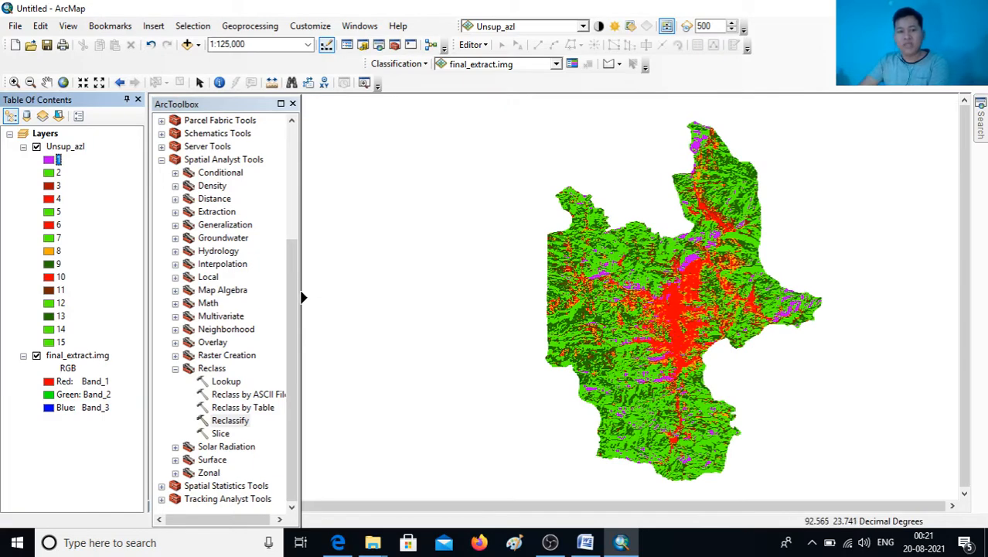
left_click(175, 369)
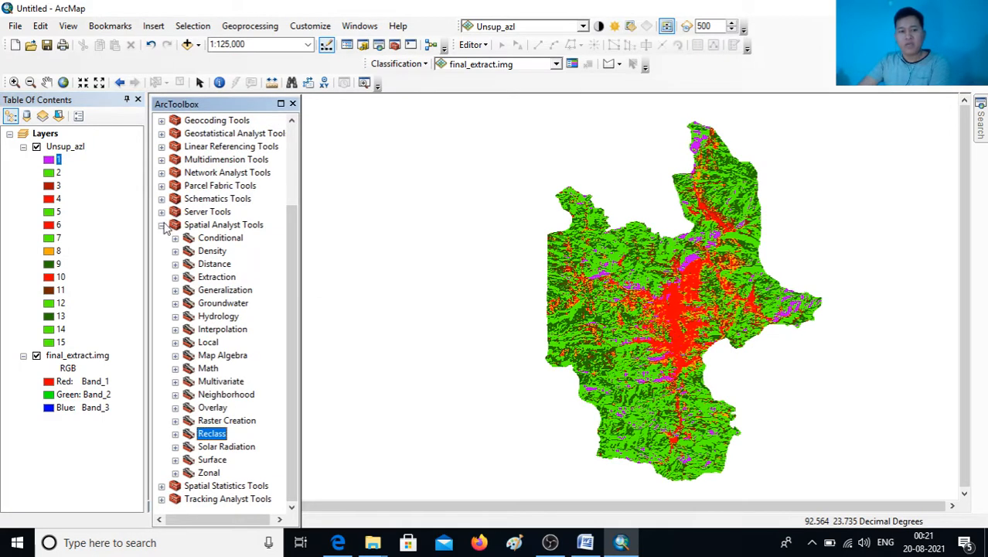
left_click(162, 225)
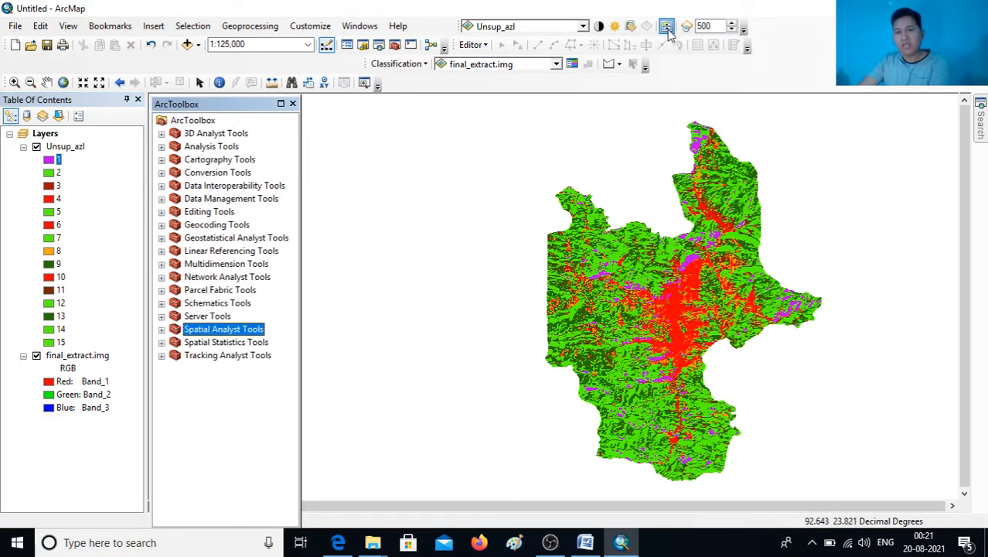
left_click_drag(675, 448, 656, 355)
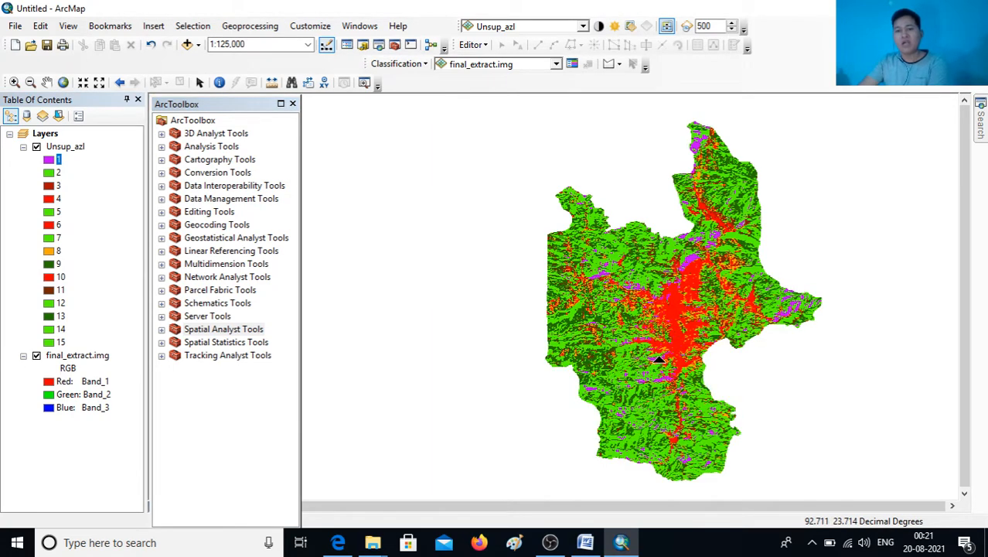